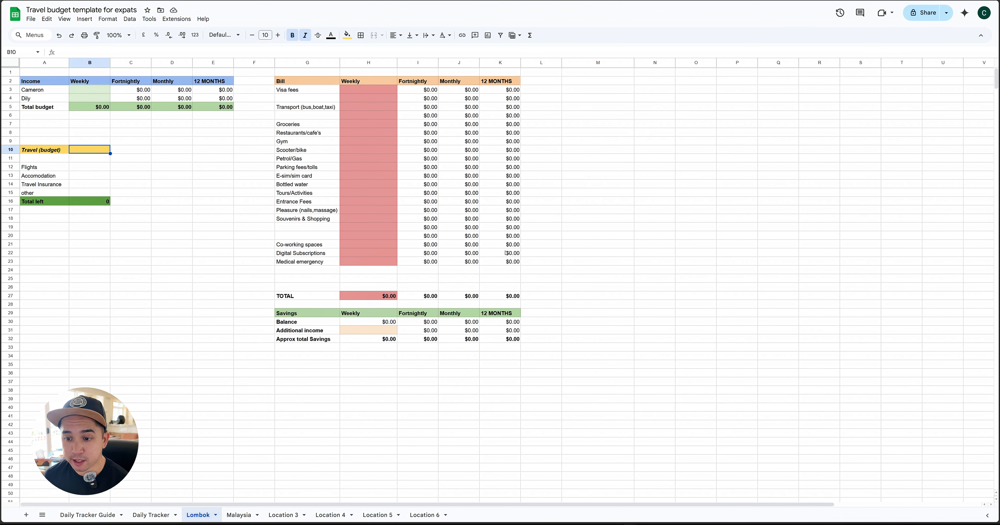
Look over the Daily Tracker sheet and read through the instructions on the Daily Tracker Guide sheet
click(159, 516)
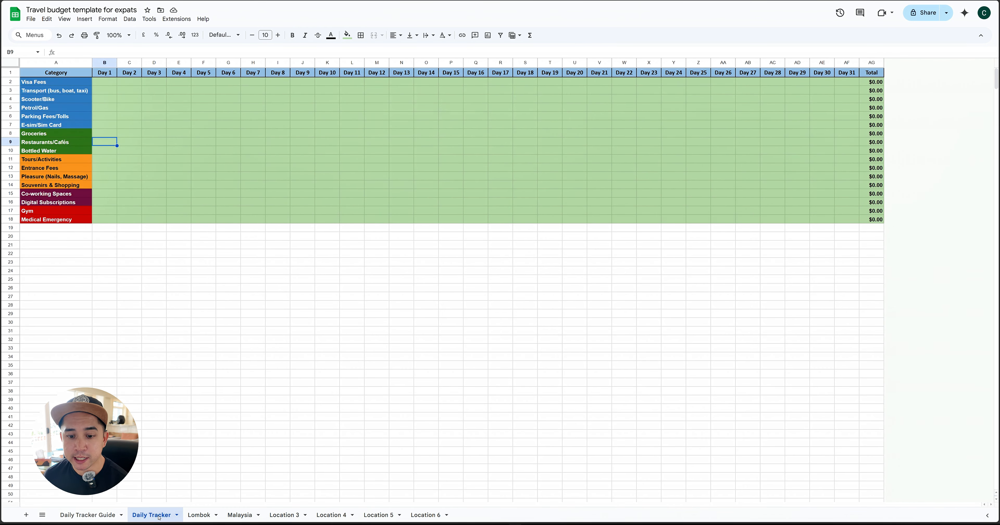
click(97, 516)
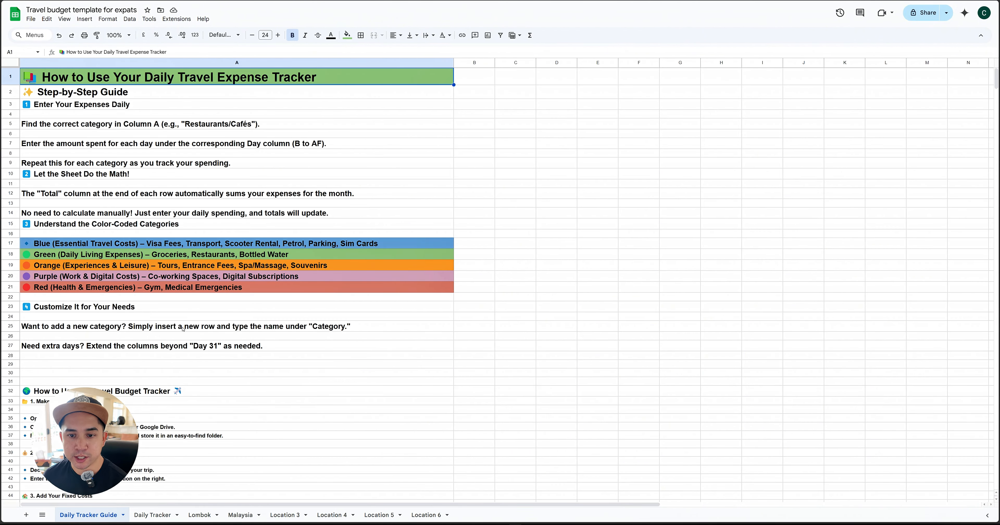
scroll(183, 329, down, 3)
scroll(202, 339, down, 9)
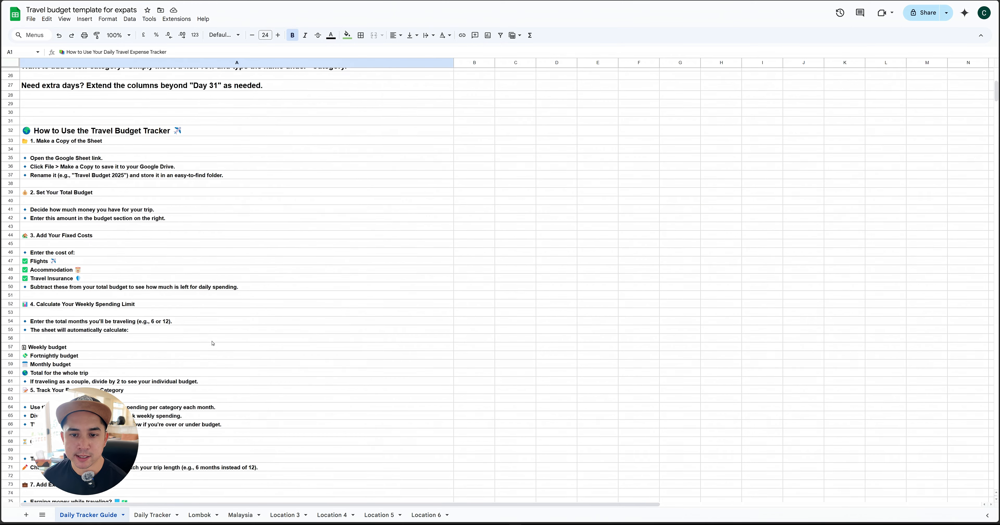
scroll(220, 353, up, 12)
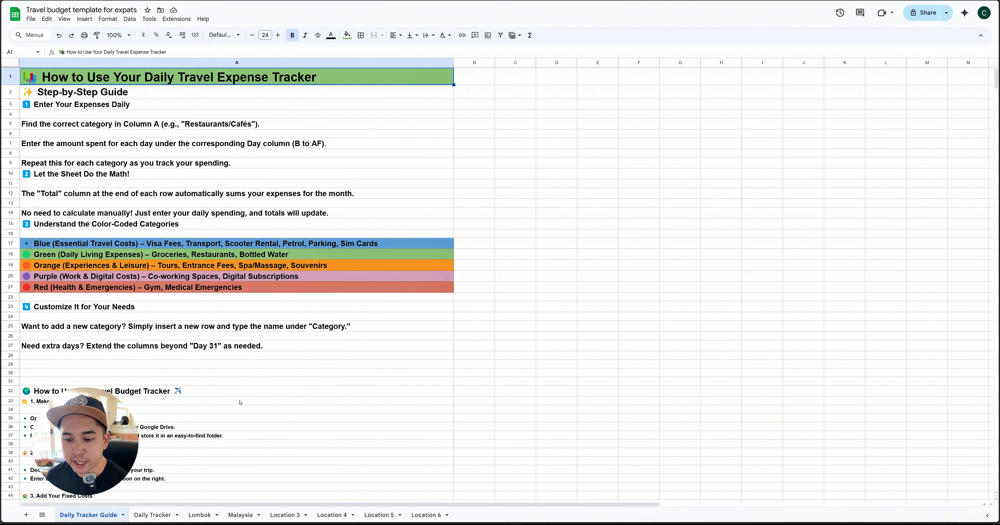
Rename the Lombok sheet as "Location 1"
click(203, 515)
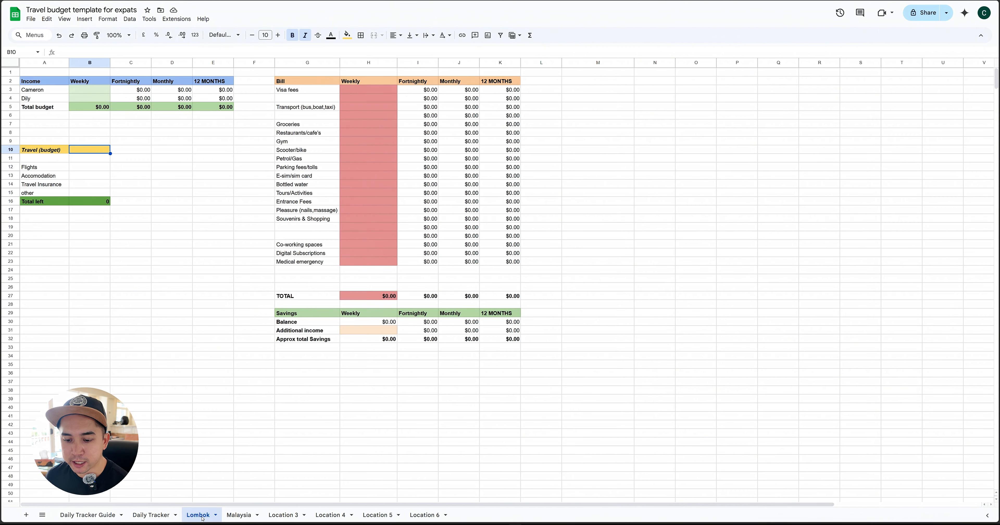
double_click(203, 516)
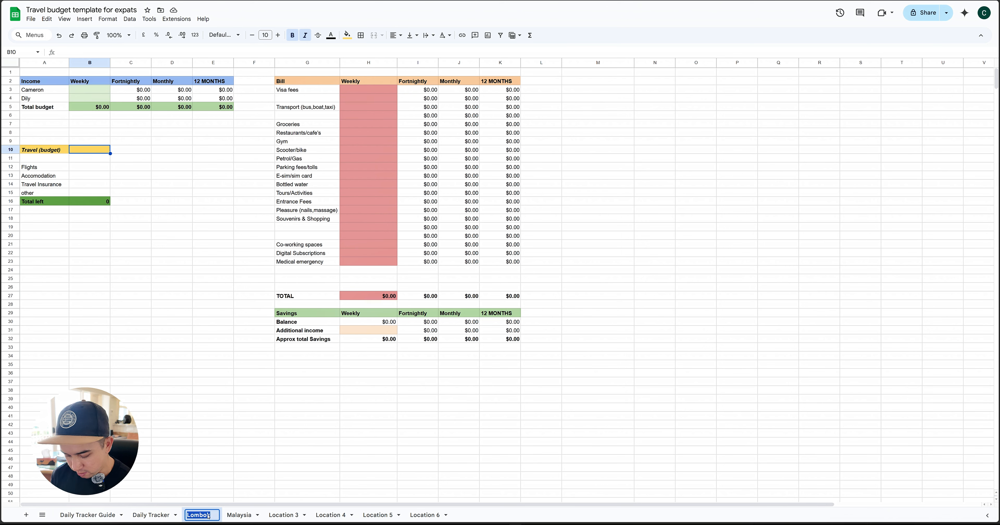
text(Locat)
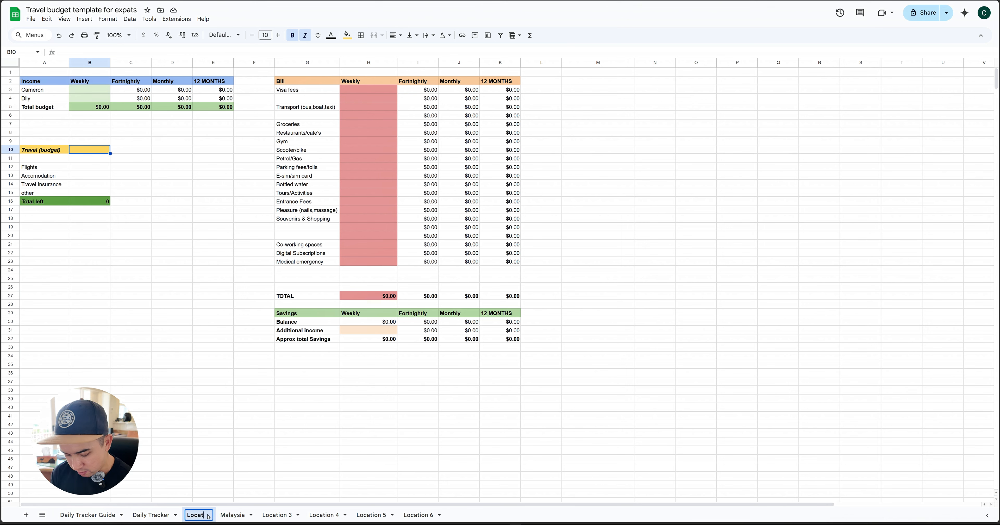
text(ion 1)
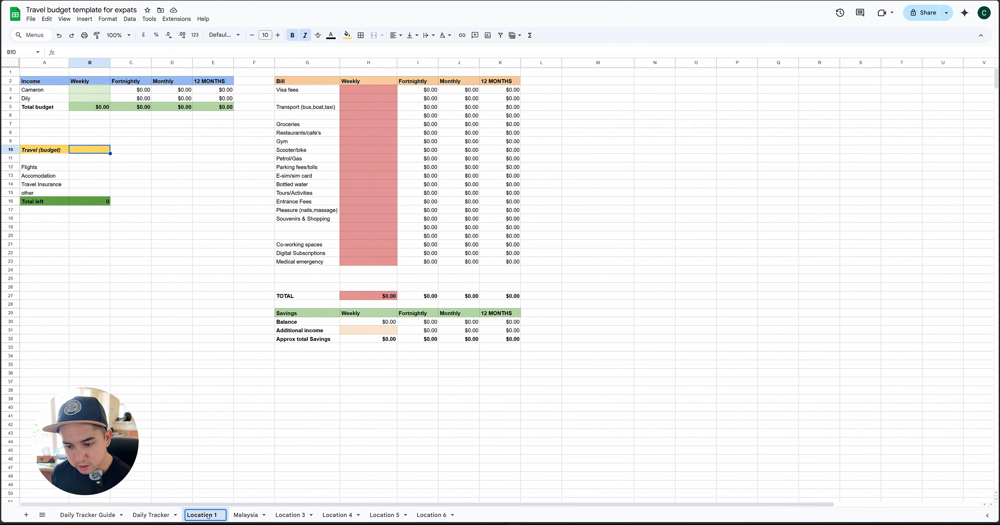
Rename the Malaysia sheet as "Location 2"
click(249, 516)
double_click(245, 515)
text(Loc)
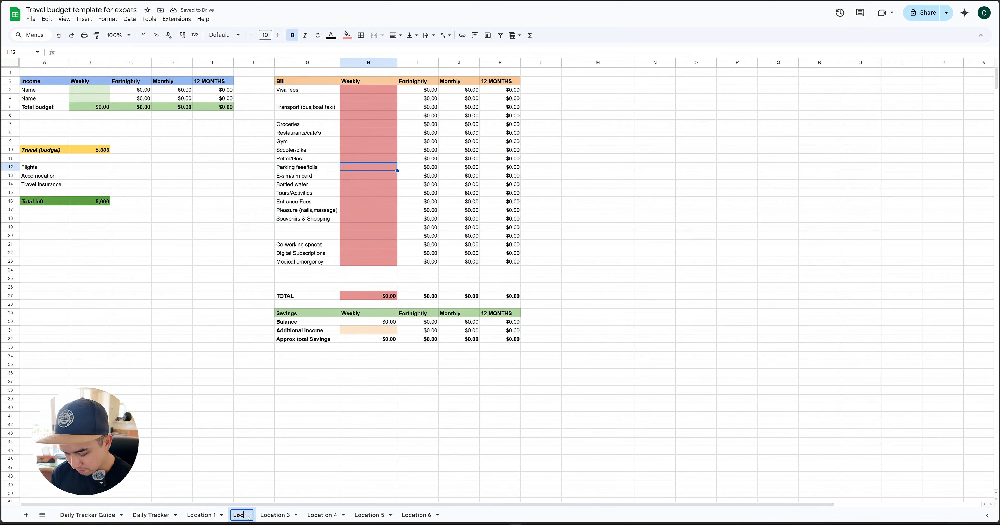
text(ation 2)
key(Return)
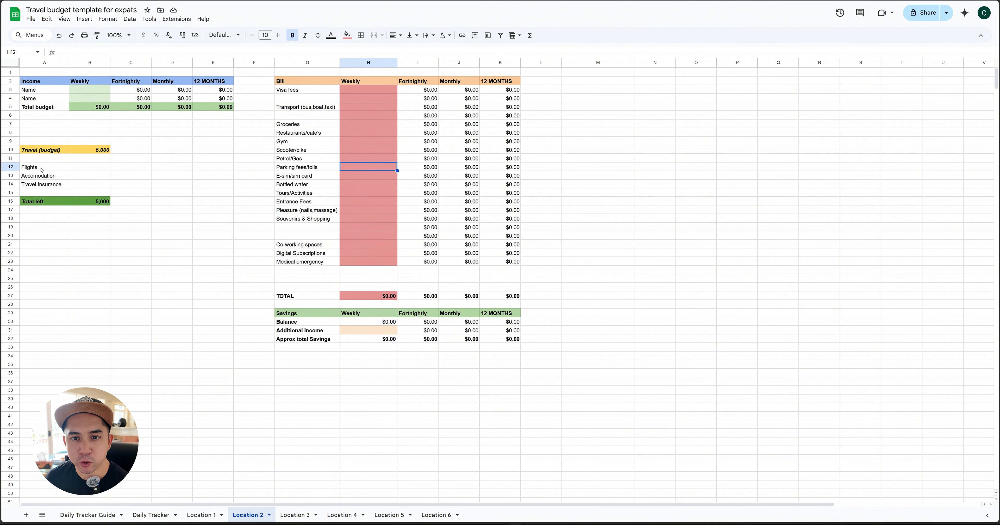
Set the Travel (budget) amount on the Location 2 sheet to 40000
click(97, 151)
text(40000)
key(Return)
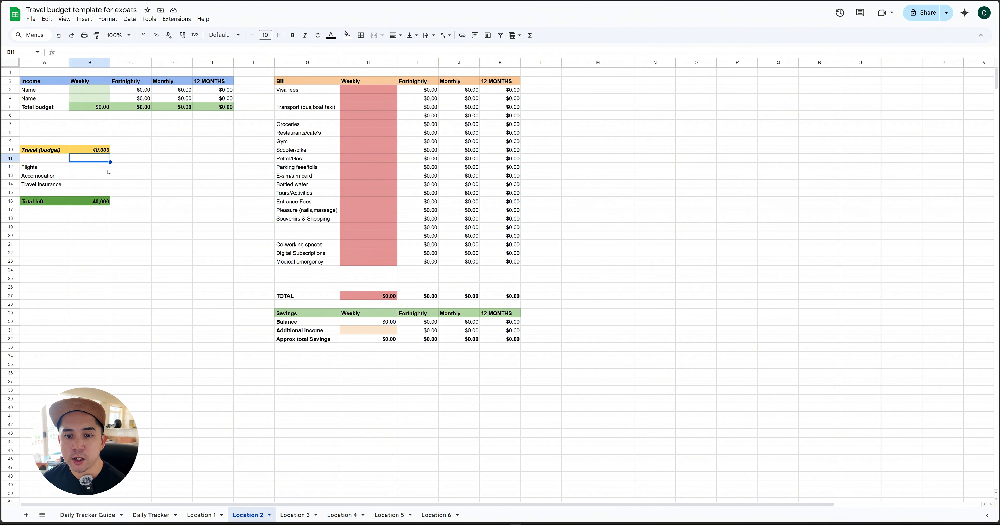
Enter the fixed travel costs under the travel budget: Flights 7500, Accomodation 5000 and Travel Insurance 1500
click(92, 169)
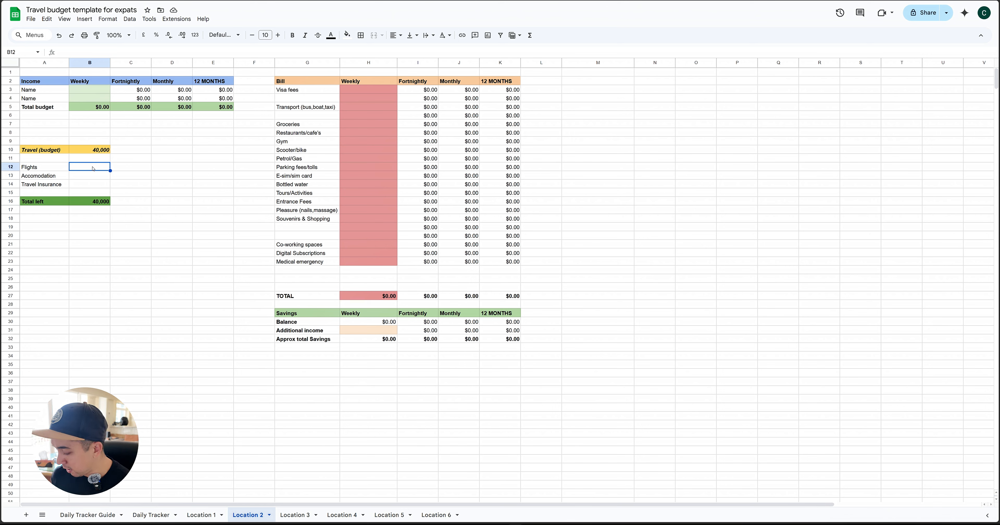
text(7500)
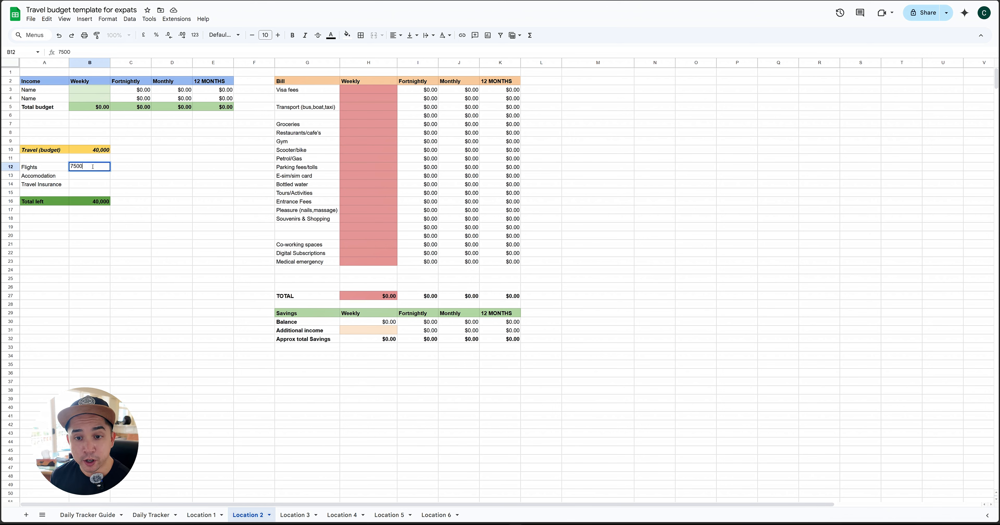
key(Return)
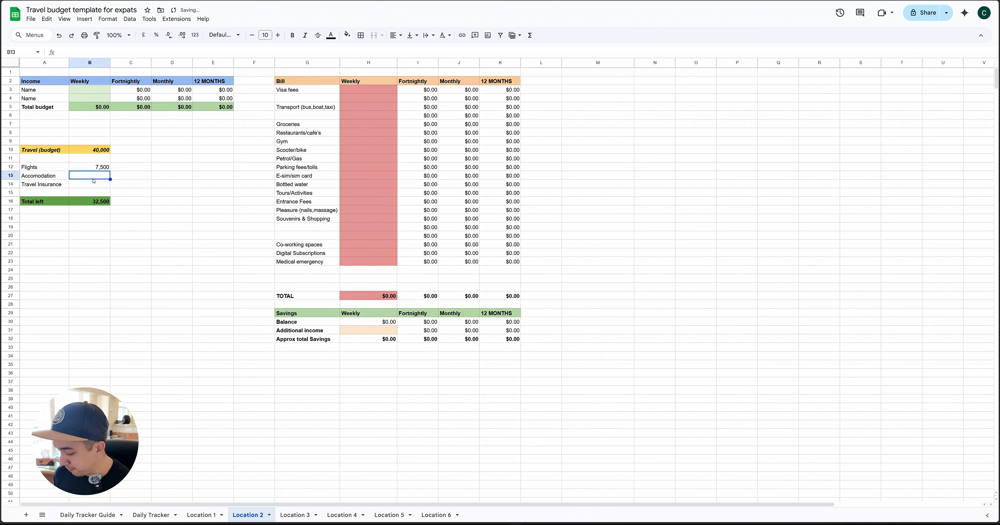
text(5000)
key(Return)
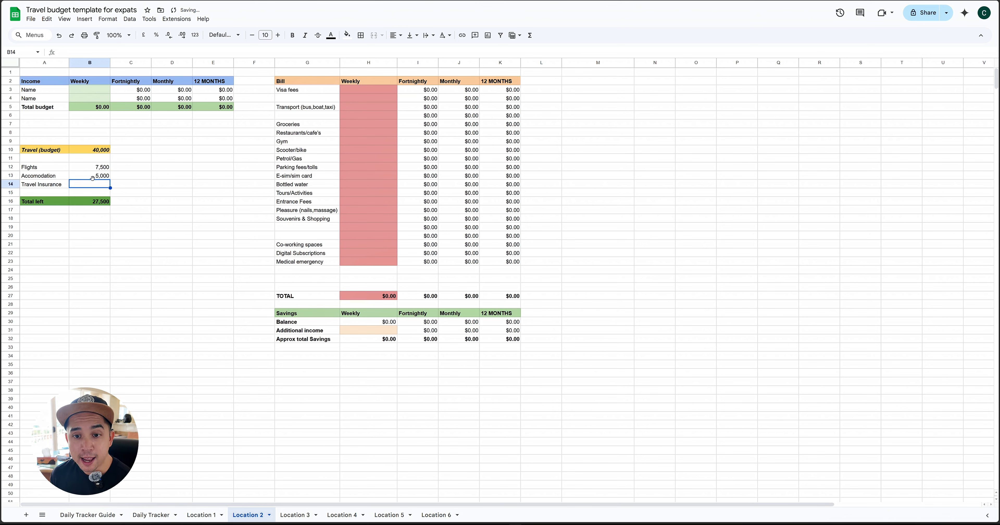
text(1500)
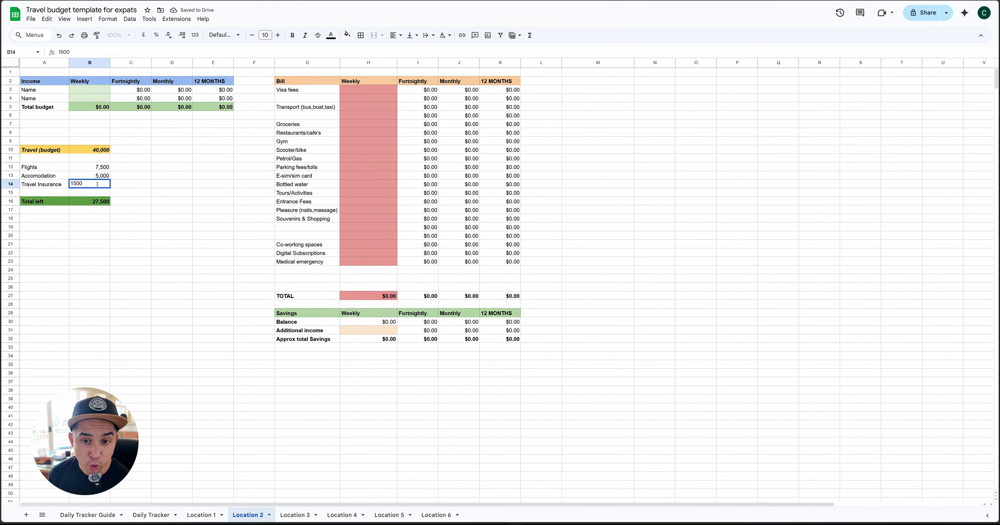
key(Return)
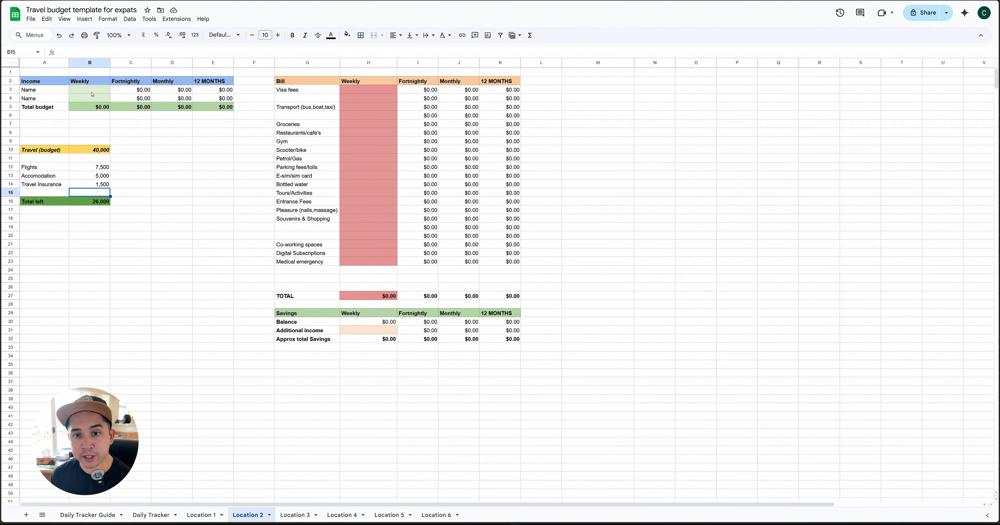
Replace the two Name placeholders in the Income table with the two travellers' first names
click(46, 92)
double_click(36, 89)
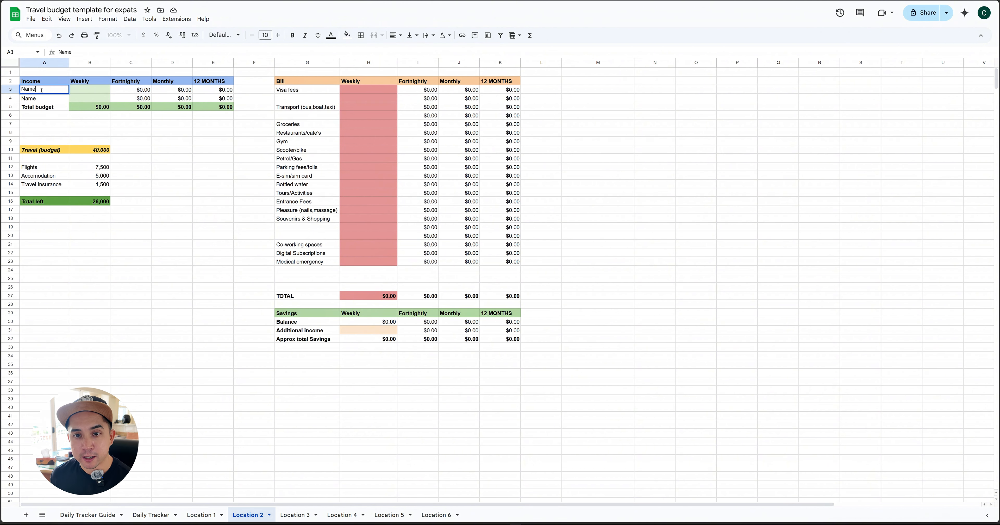
drag(36, 90, 17, 90)
text(Camero)
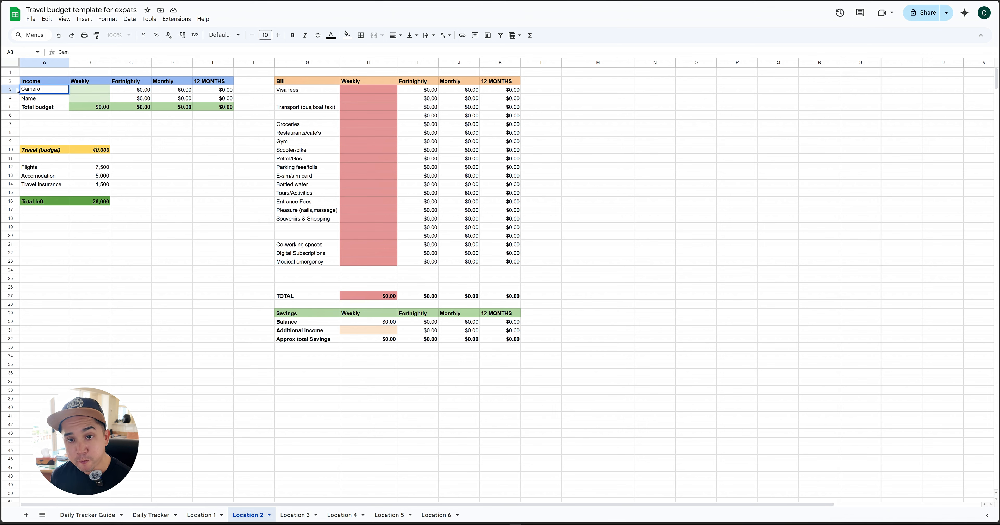
text(nDily)
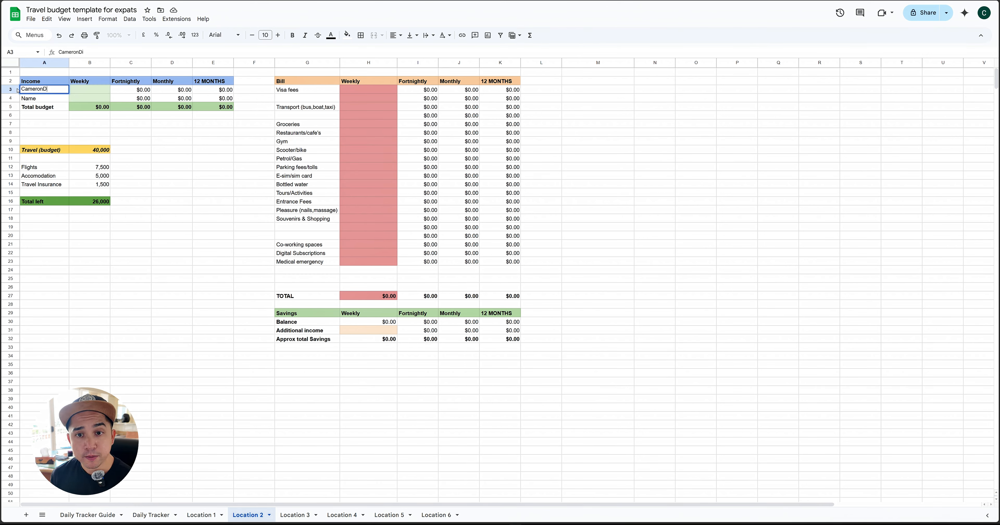
key(BackSpace)
key(BackSpace)
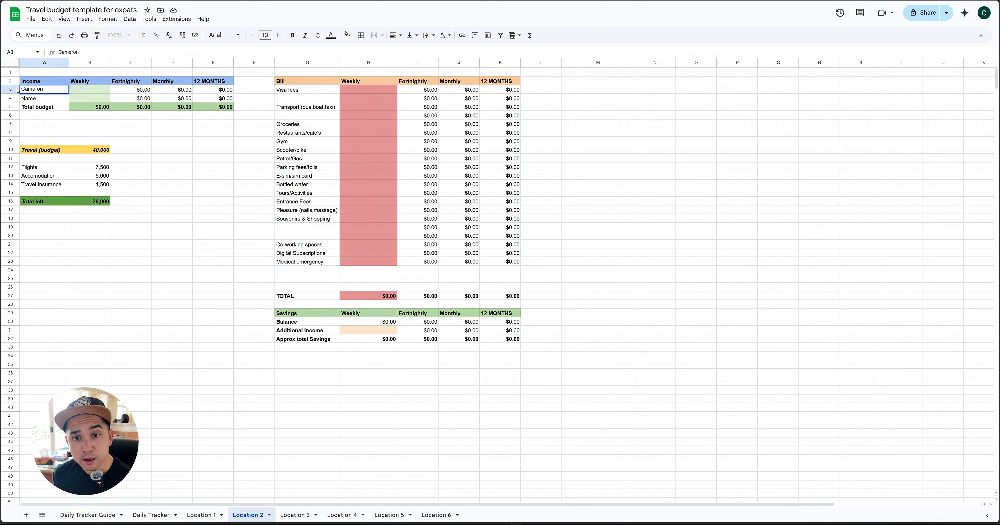
double_click(37, 100)
drag(37, 100, 21, 101)
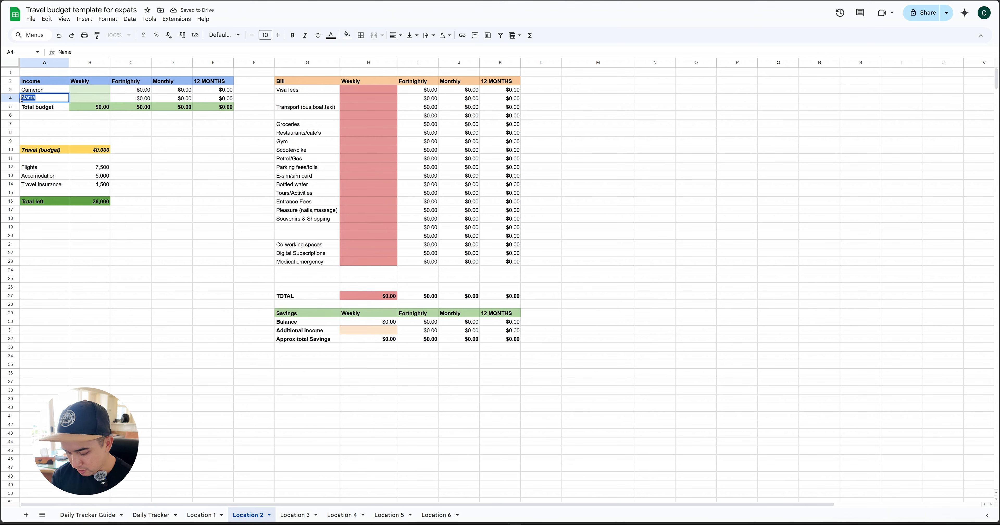
text(Dily)
Set the weekly income of both travellers in the Income table to 270 each
click(94, 91)
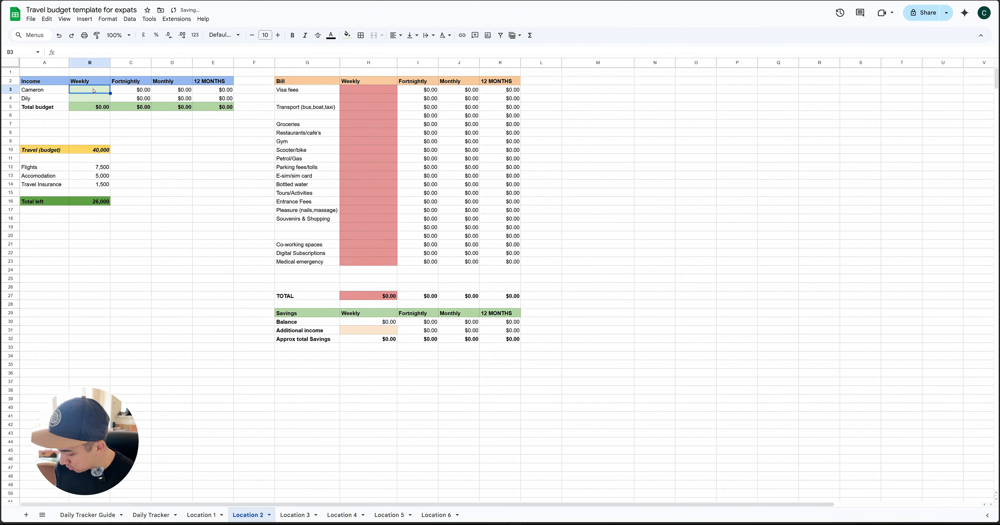
text(270)
key(Return)
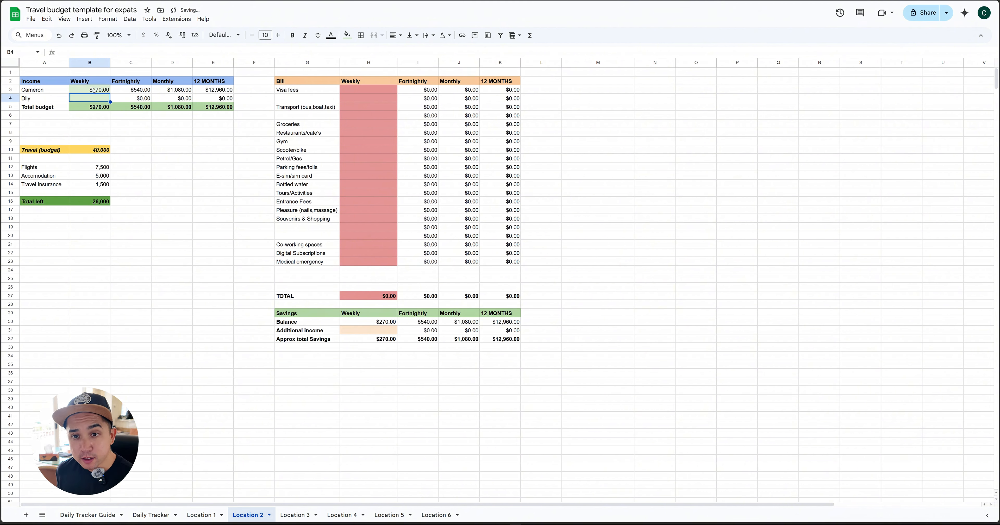
text(270)
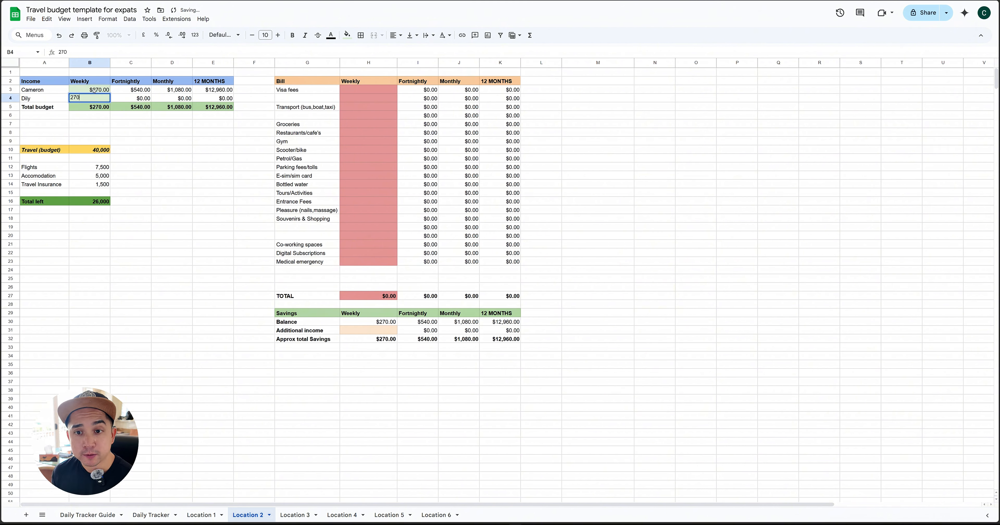
key(Return)
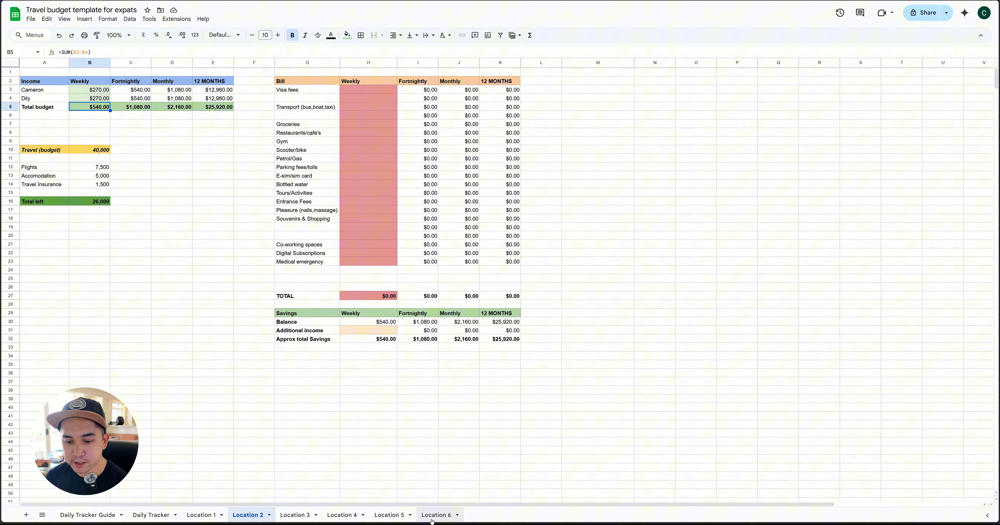
On the Daily Tracker sheet, enter Restaurants/Cafés expenses of 50 for Day 1 and 25 for Day 2
click(153, 515)
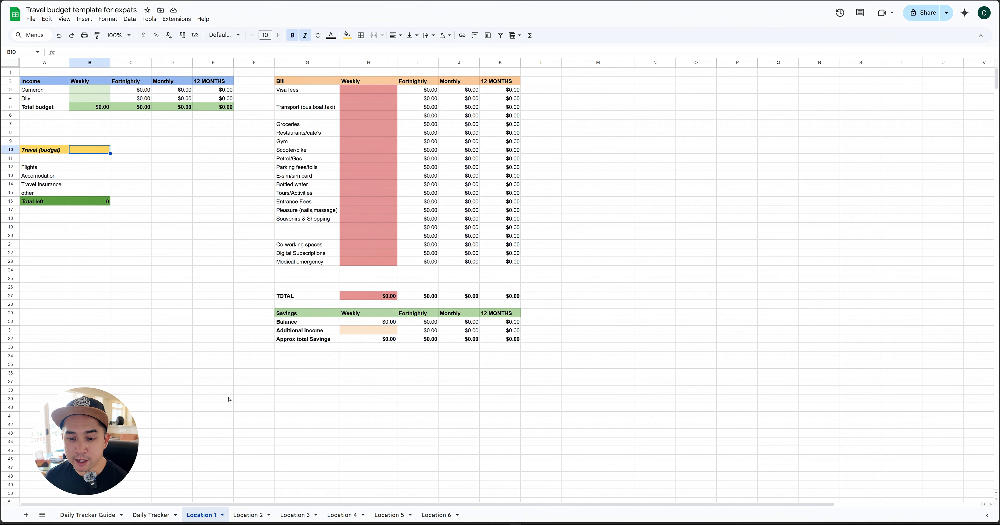
click(154, 515)
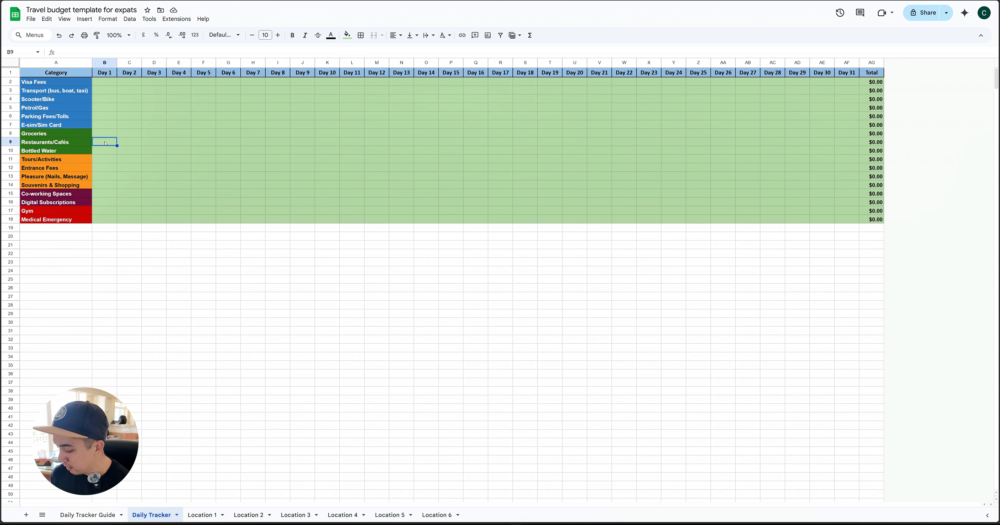
text(50)
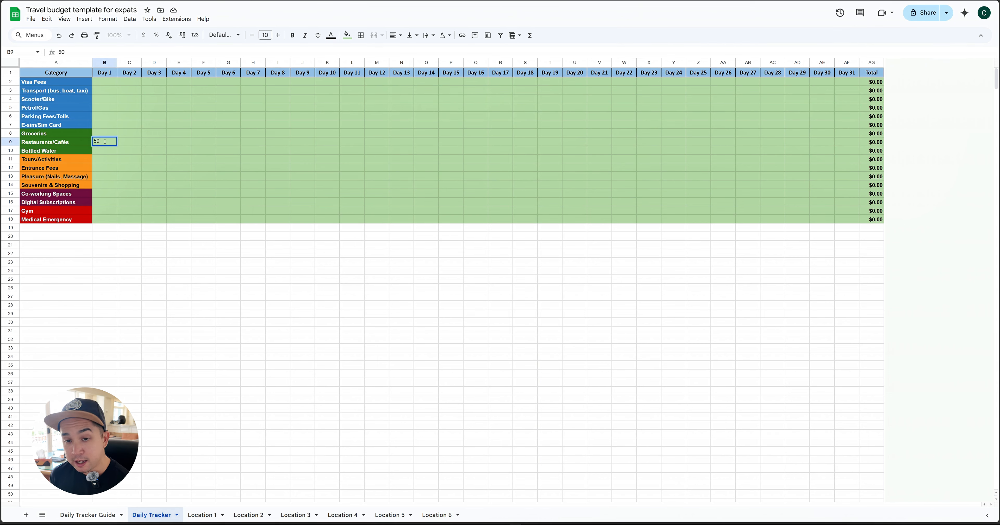
key(Tab)
text(25)
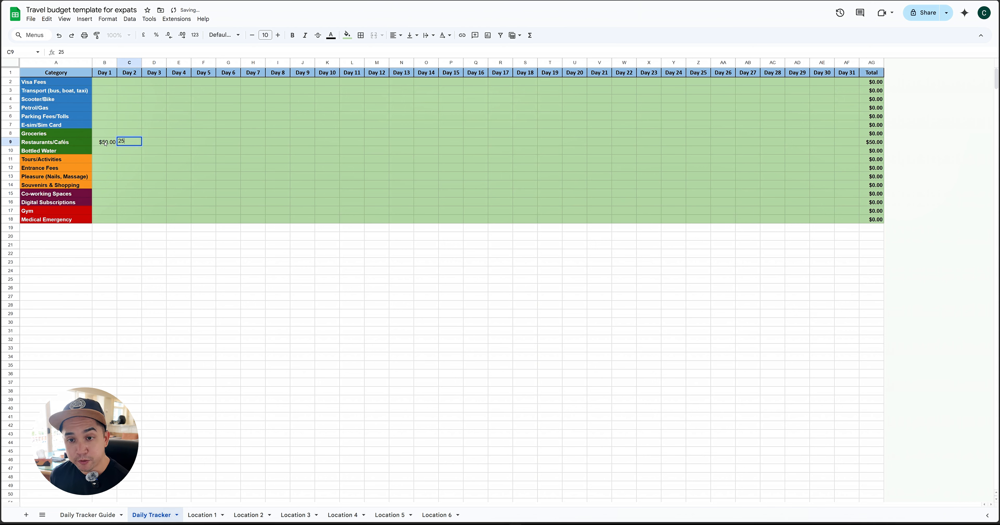
key(Return)
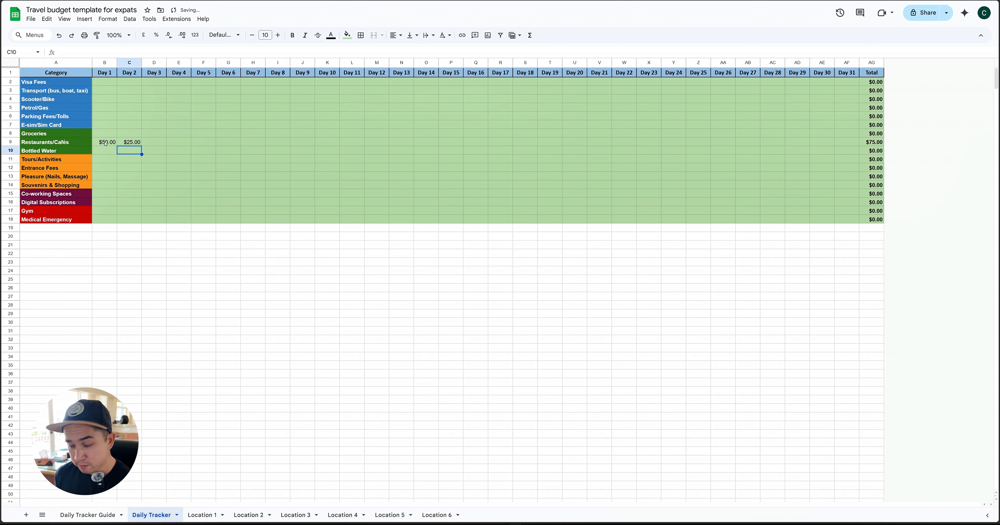
Enter Restaurants/Cafés expenses of 30 for Day 3 and 40 for Day 4
key(Up)
key(Right)
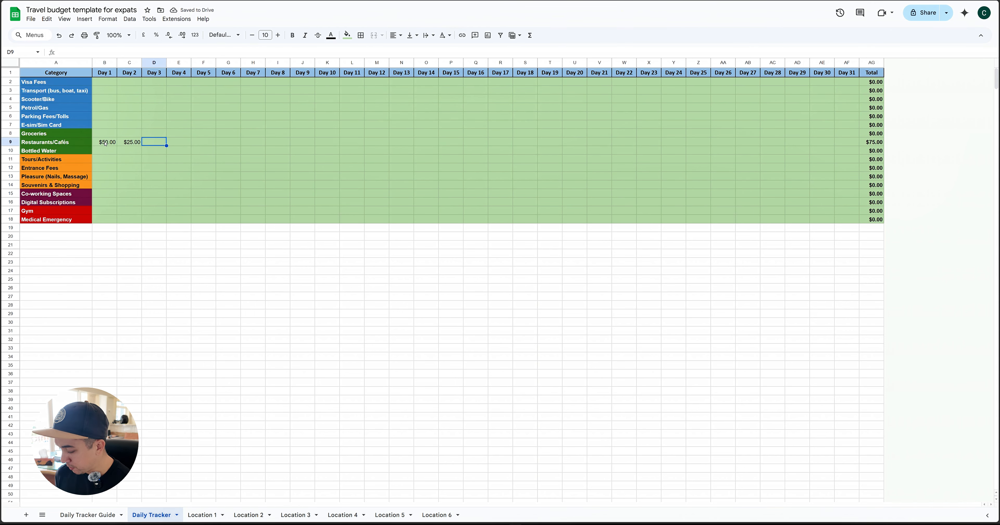
text(30)
key(Return)
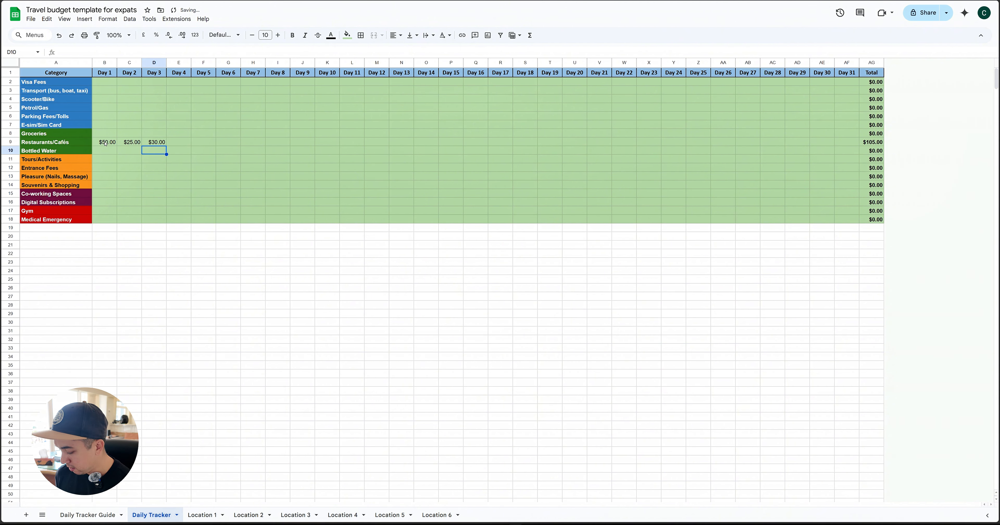
key(Right)
key(Up)
text(40)
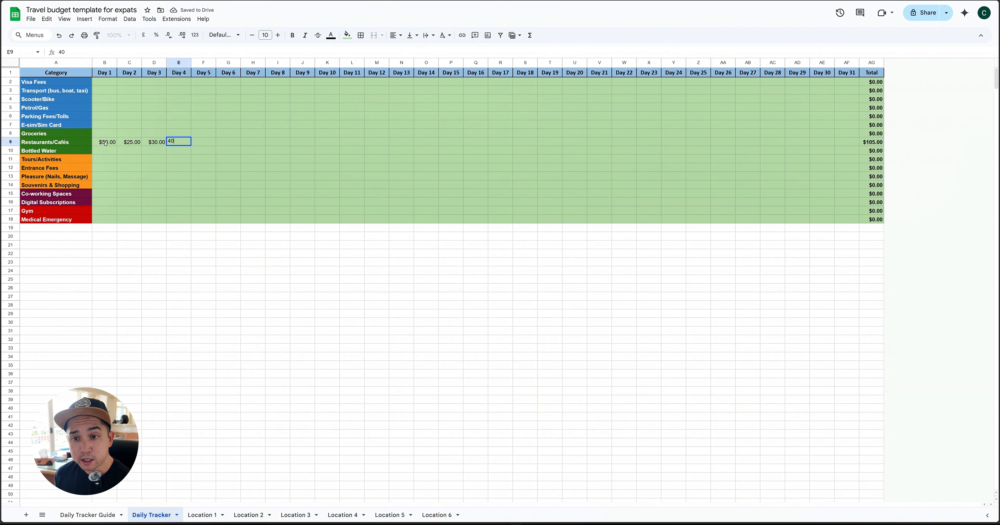
key(Tab)
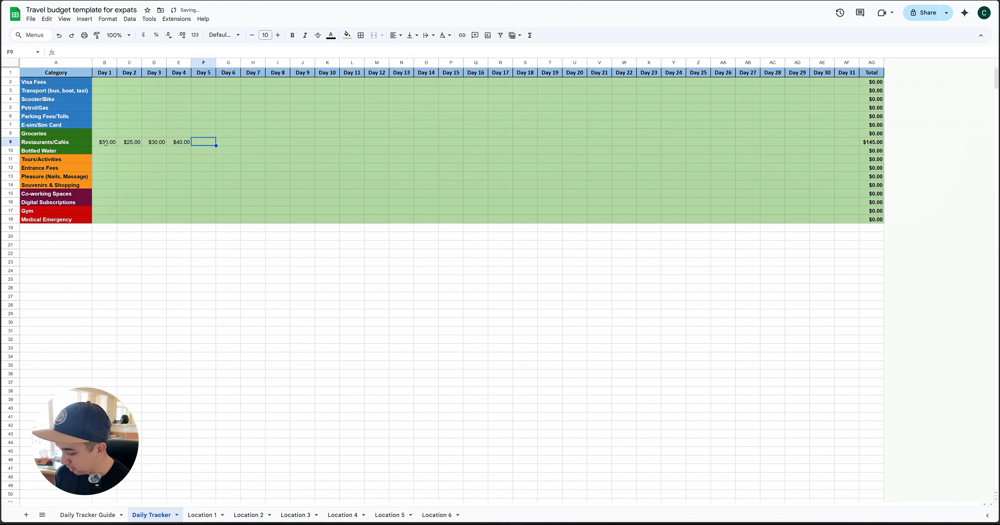
Enter Restaurants/Cafés expenses of 50 for Day 5, 245 for Day 6 and 26 for Day 7
text(50)
key(Tab)
text(245)
key(Tab)
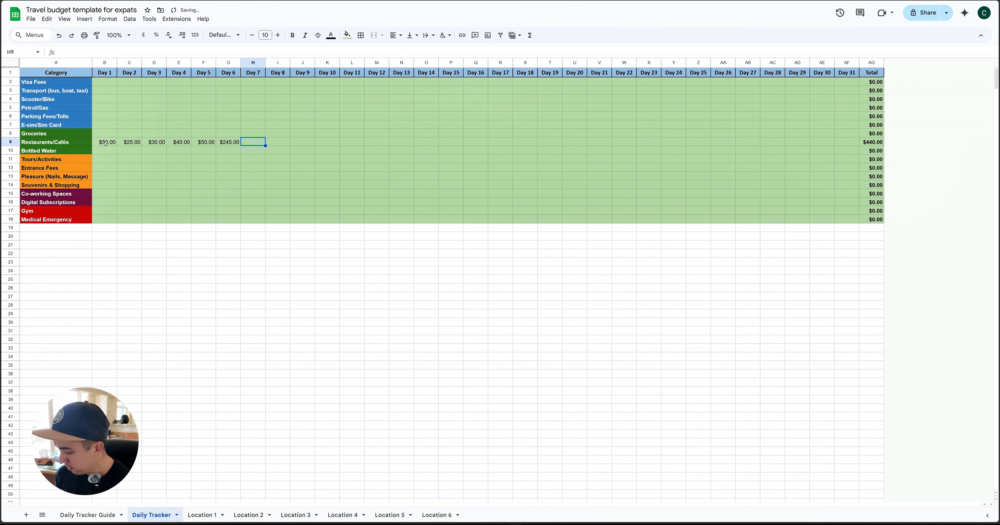
text(26)
key(Tab)
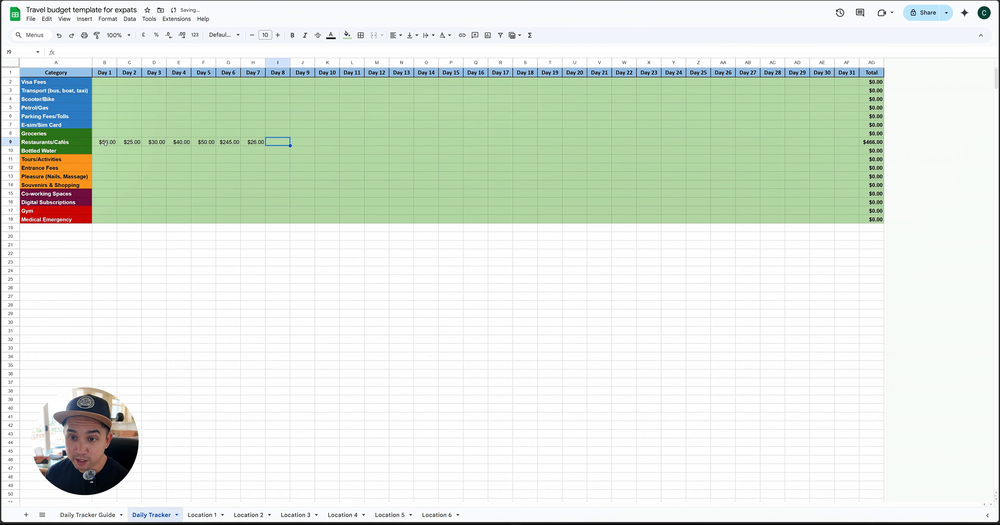
Correct the Day 6 Restaurants/Cafés expense to 25
double_click(231, 141)
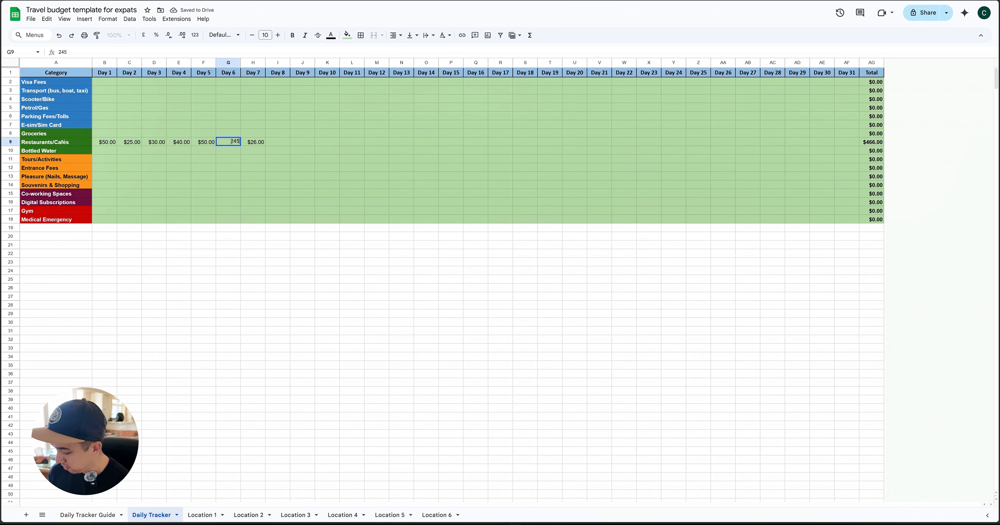
text(25)
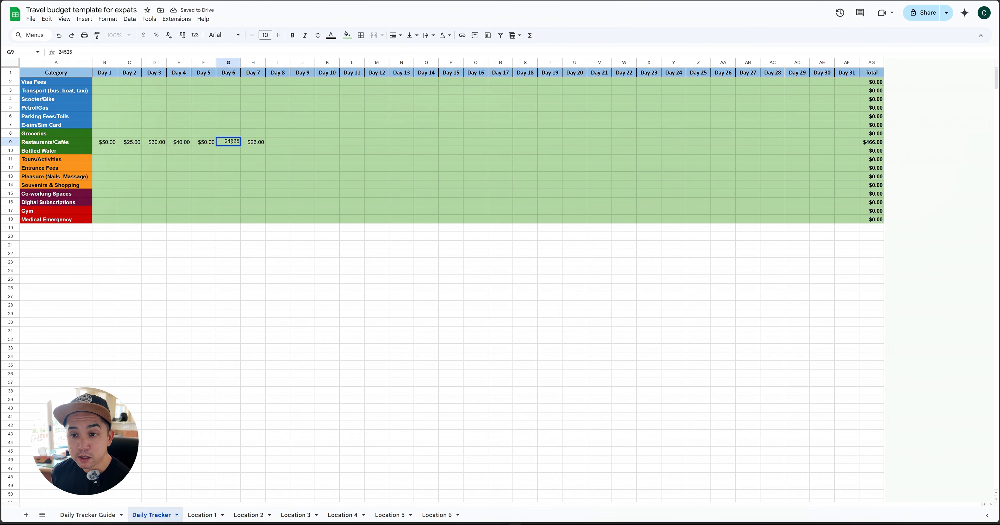
key(BackSpace)
key(BackSpace)
key(BackSpace)
key(BackSpace)
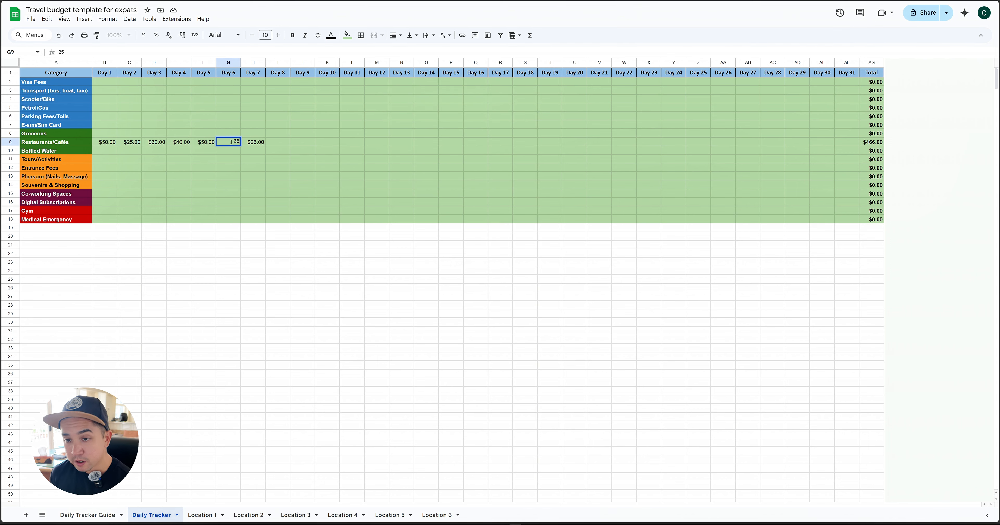
key(Return)
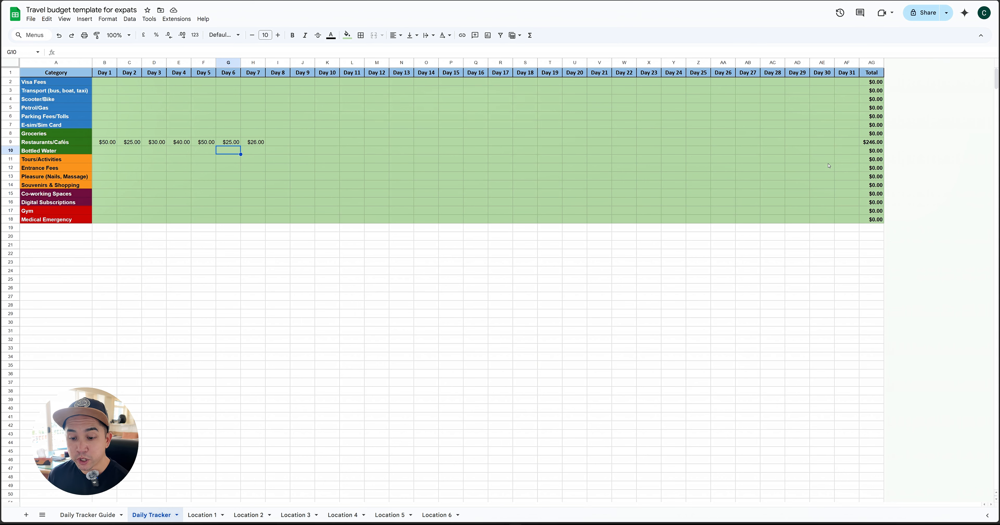
On the Location 2 sheet, set the weekly Restaurants/cafe's amount in the Bill table to 61.50
click(248, 515)
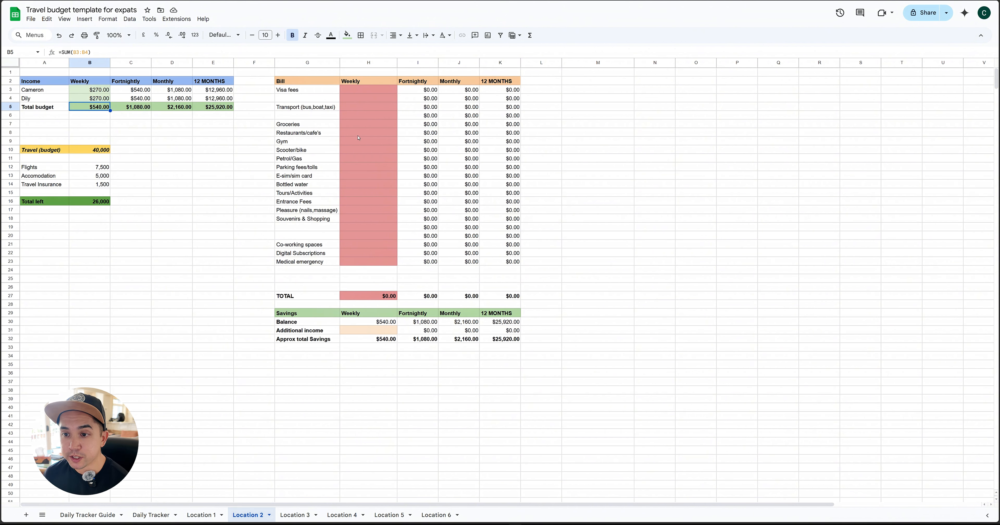
click(375, 135)
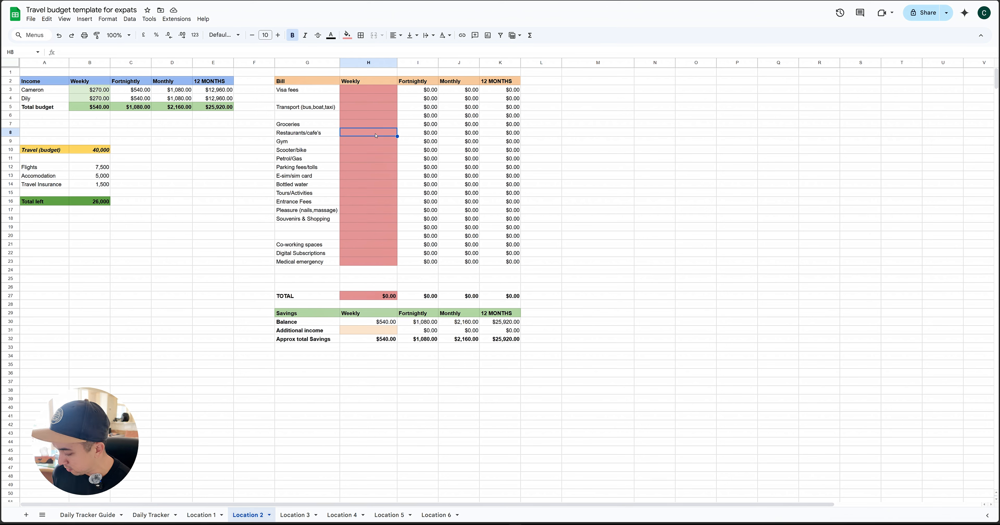
text(61.50)
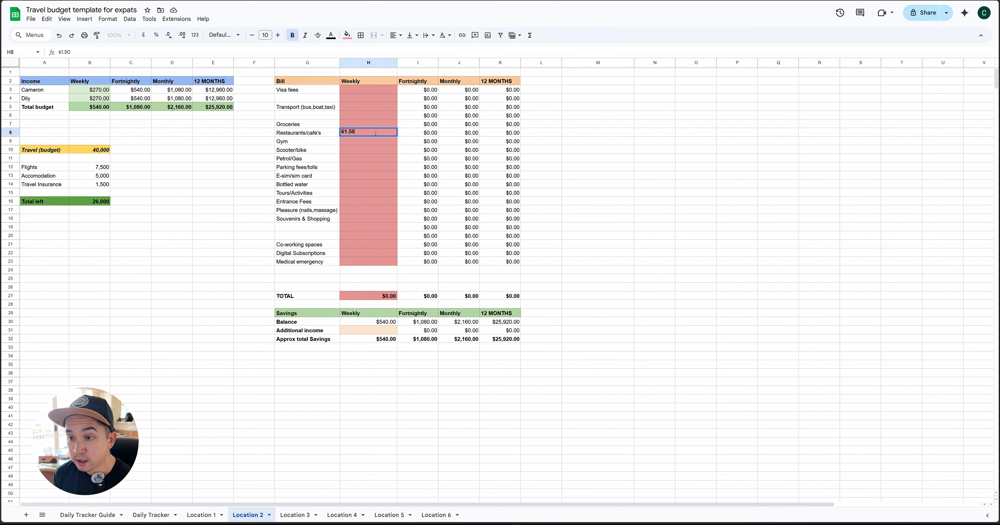
key(Return)
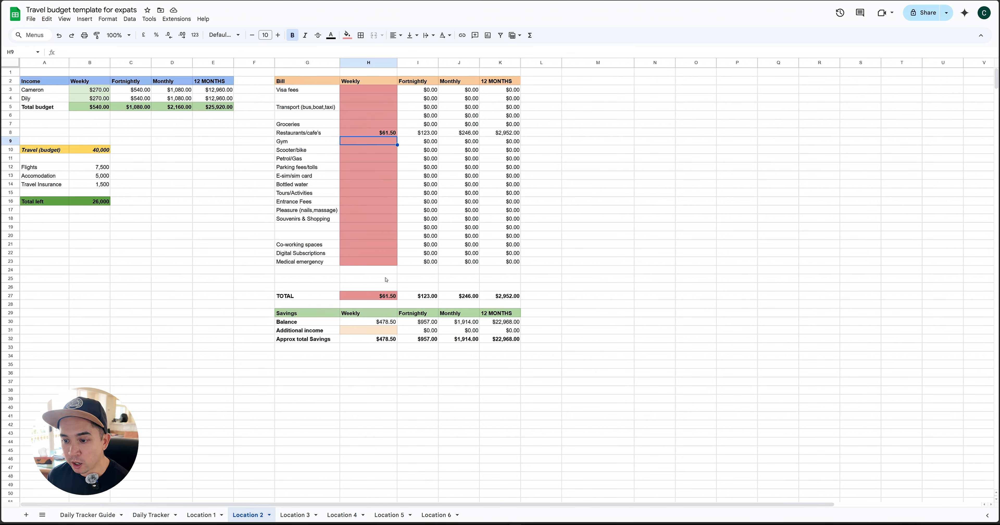
Enter weekly amounts of 50 for Visa fees and 50 for Transport in the Bill table
click(379, 93)
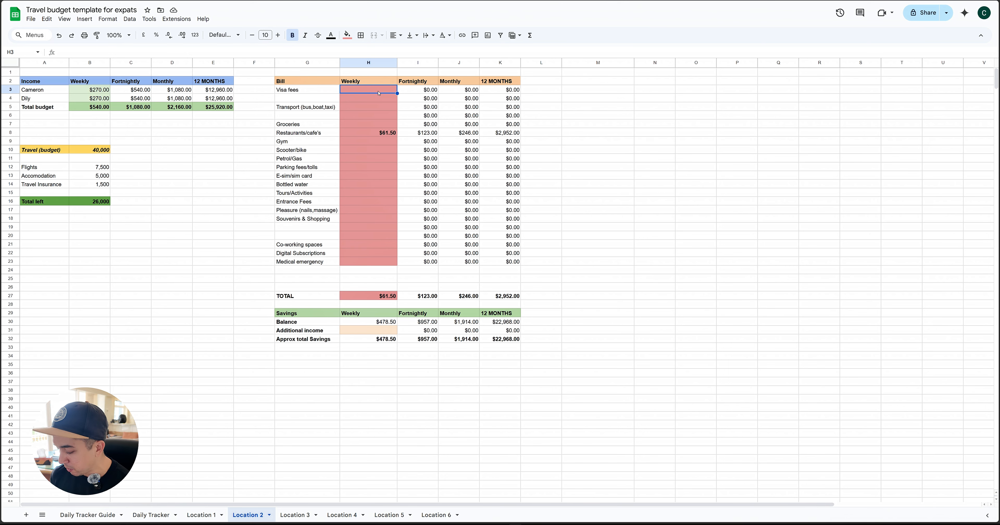
text(50)
key(Return)
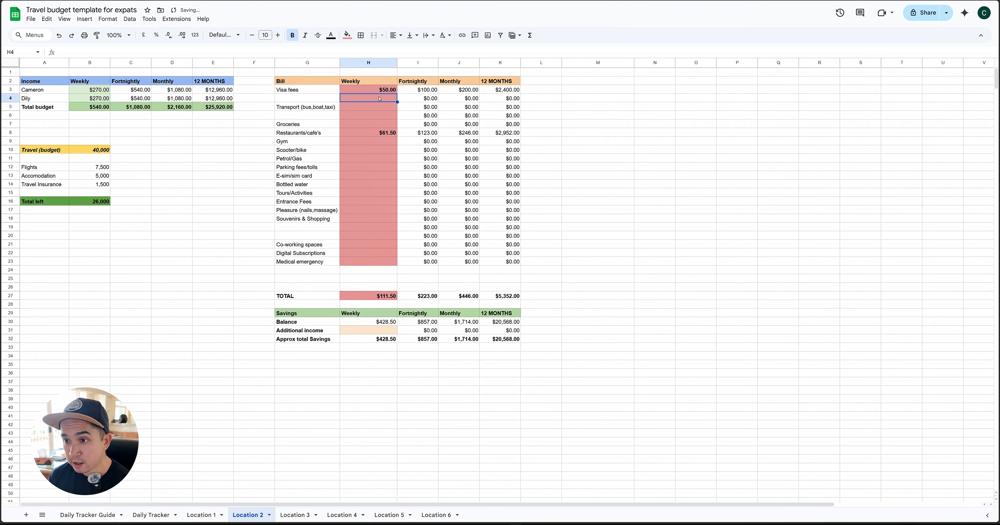
click(379, 109)
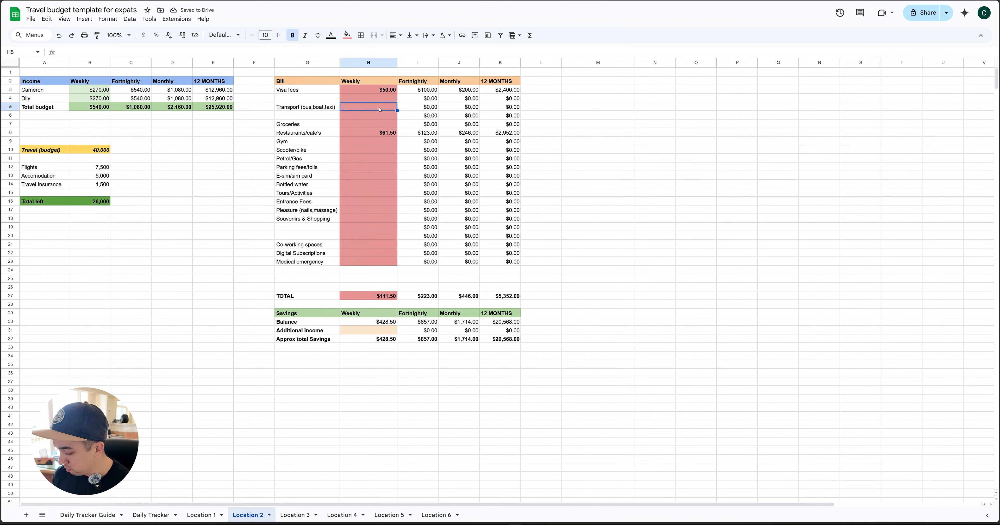
text(50)
key(Return)
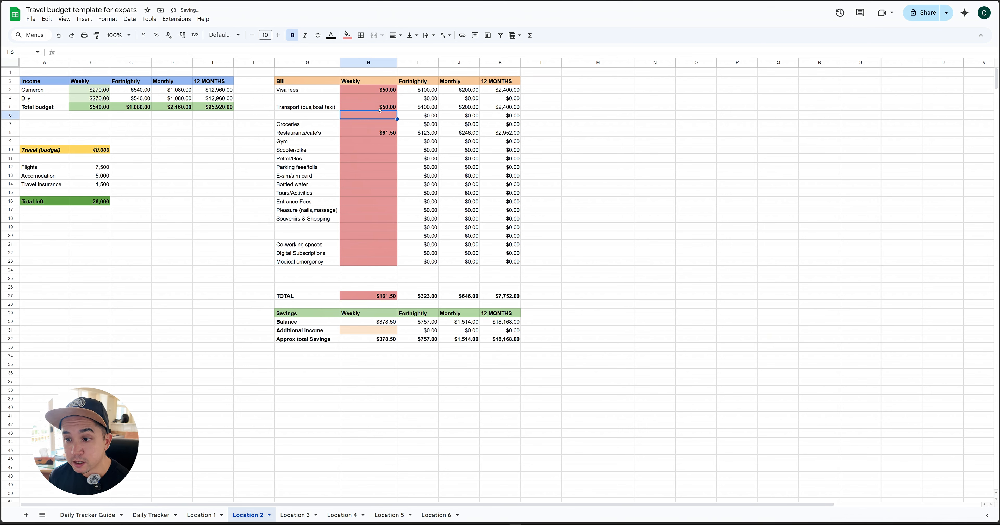
Enter weekly Bill amounts of 50 for Gym, 20 for Scooter/bike and 250 for Tours/Activities
click(383, 142)
text(50)
key(Return)
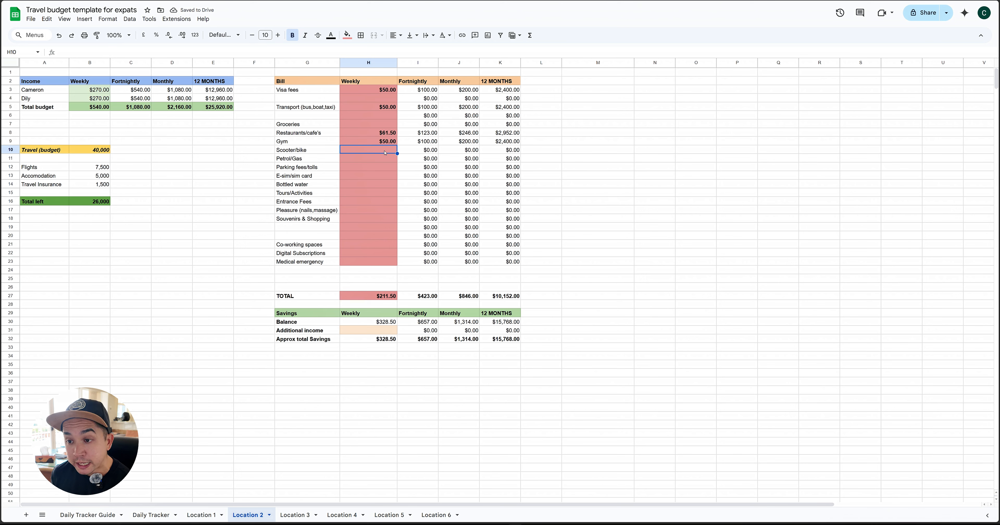
text(20)
key(Return)
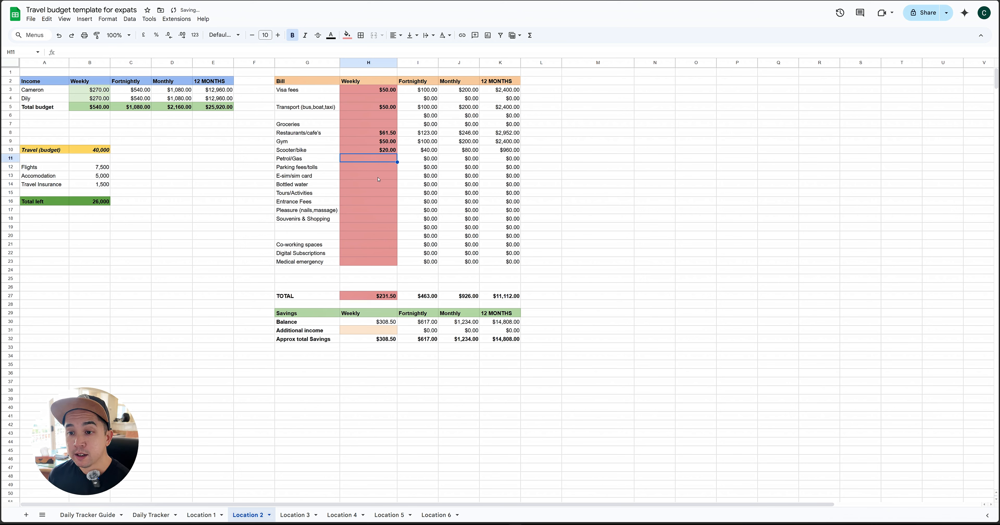
click(375, 193)
text(250)
key(Return)
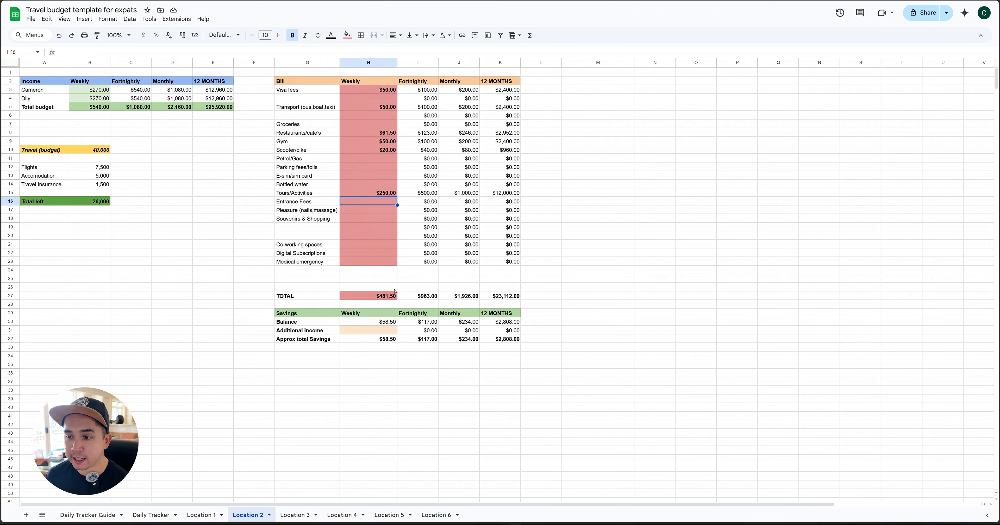
Clear all weekly amounts from the Bill table and both travellers' weekly income from the Income table
click(384, 195)
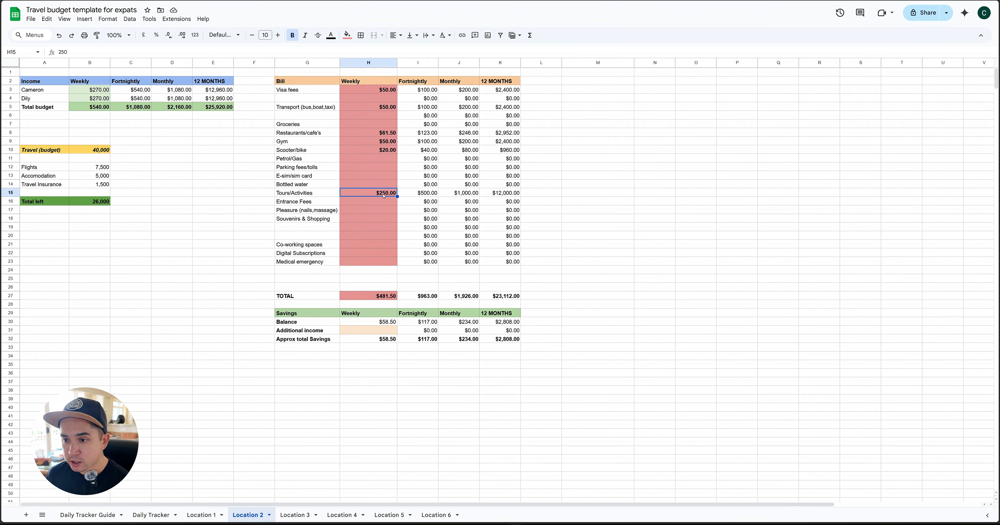
key(Delete)
drag(380, 151, 380, 90)
key(Delete)
click(96, 99)
key(Delete)
click(97, 90)
key(Delete)
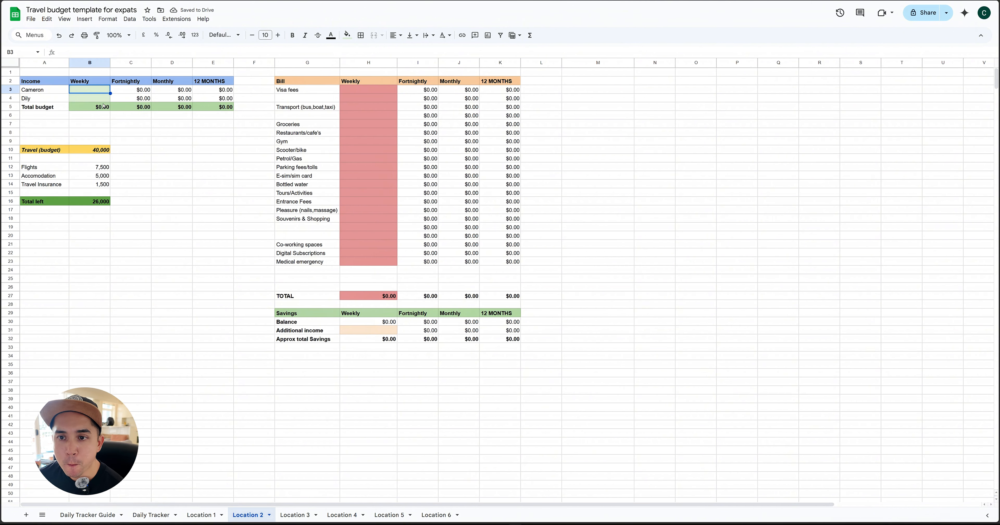
Change the Income table's 12 MONTHS column header to 6 MONTHS
double_click(202, 80)
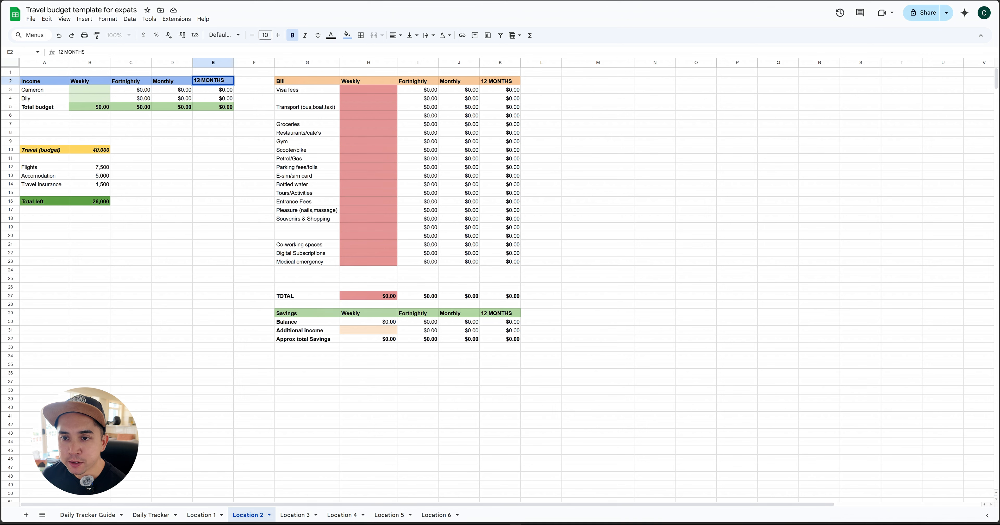
click(199, 81)
key(BackSpace)
key(BackSpace)
key(BackSpace)
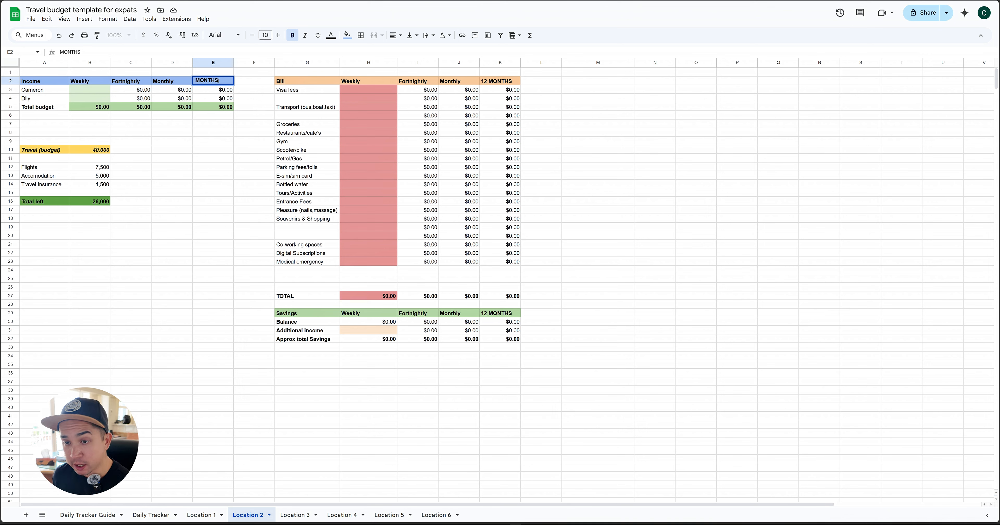
text(6)
click(226, 90)
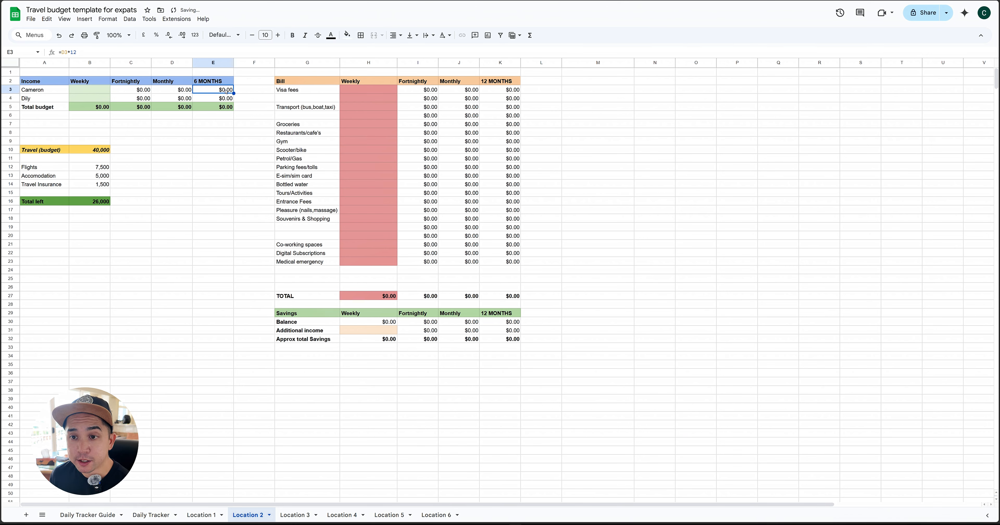
Change both travellers' formulas in the Income table's 6 MONTHS column to multiply the monthly amount by 6, as =D3*6 and =D4*6
double_click(210, 89)
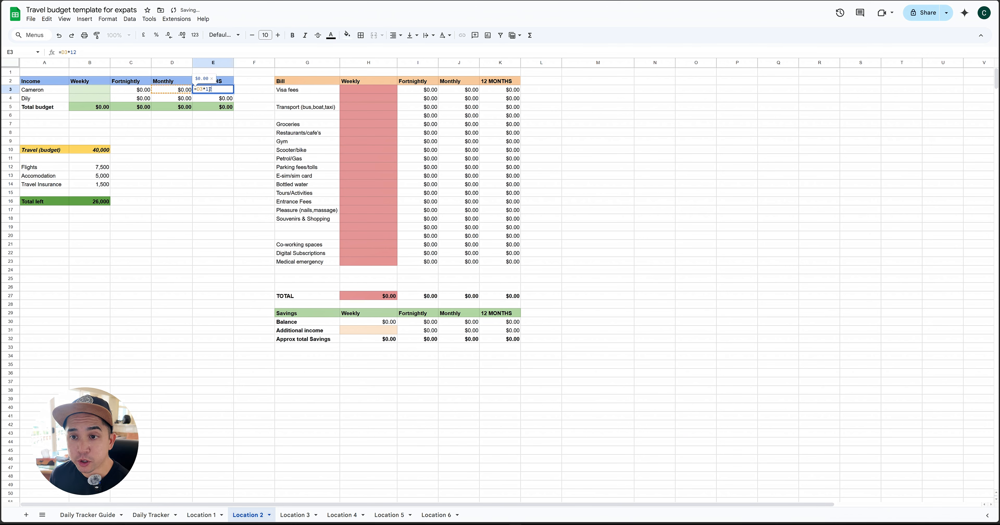
key(BackSpace)
key(BackSpace)
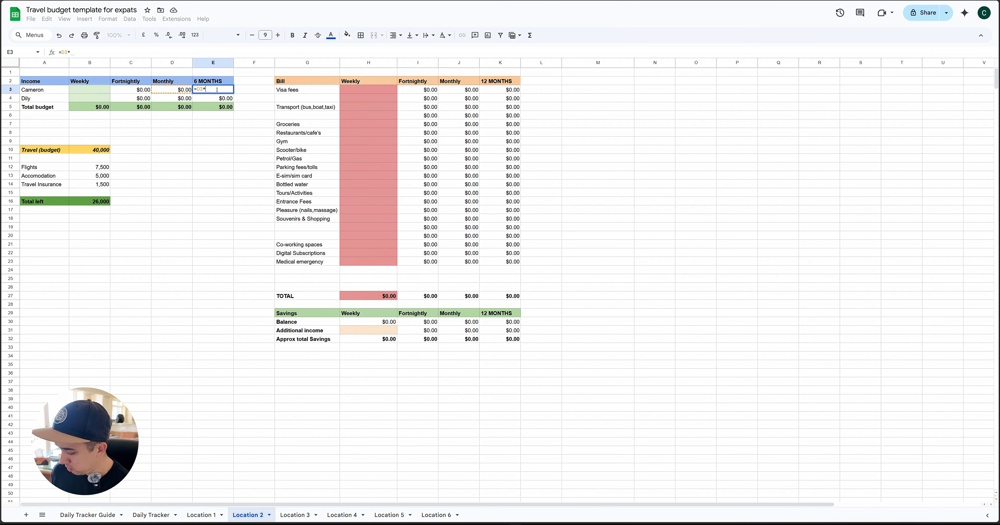
text(12)
key(Return)
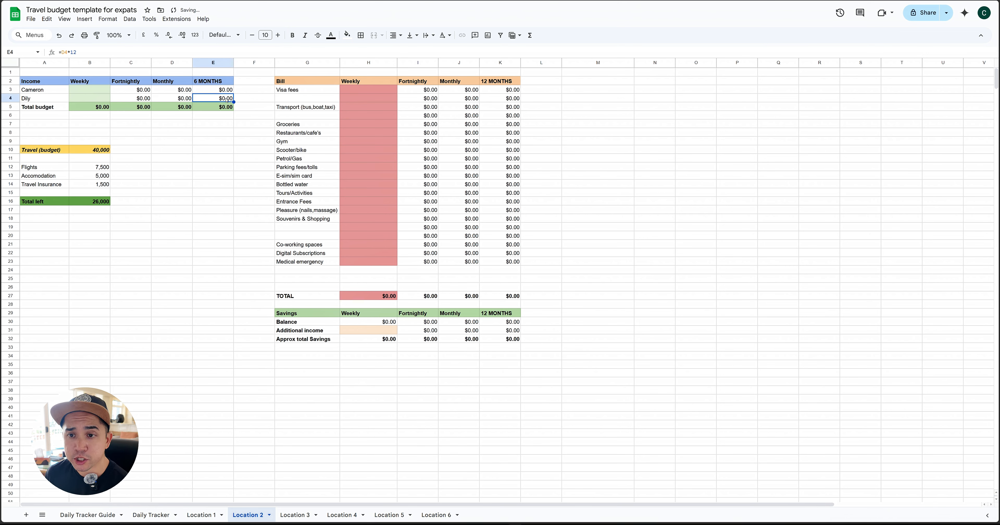
double_click(219, 99)
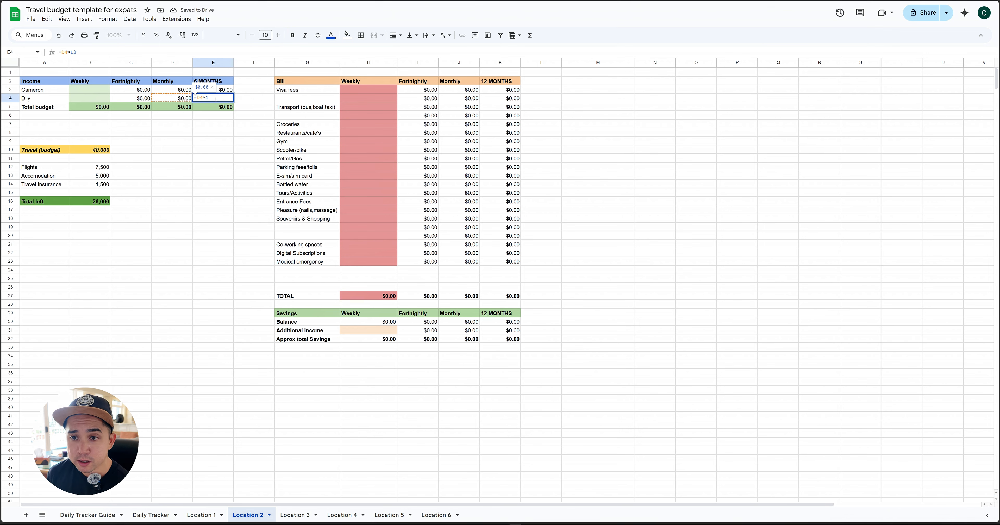
key(BackSpace)
text(6)
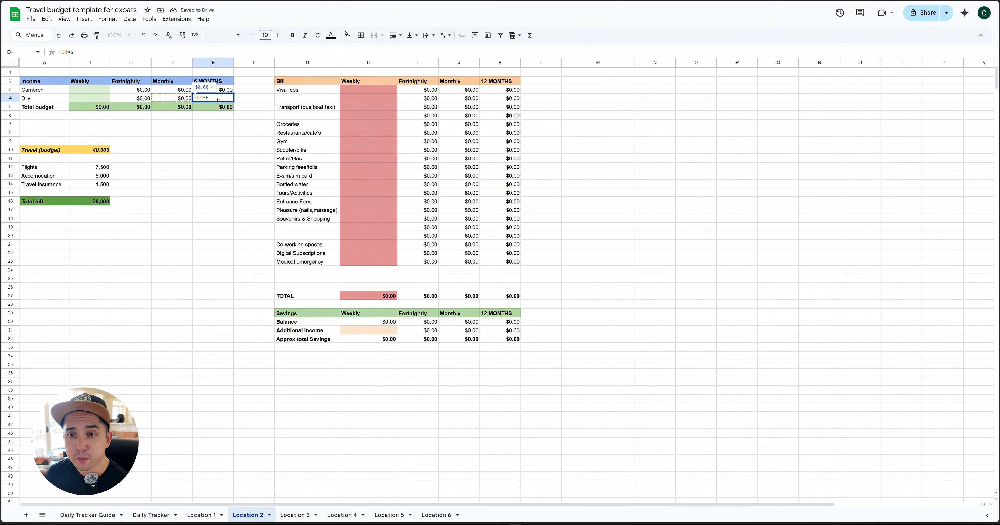
key(Return)
Set the weekly income of both travellers in the Income table to 540 each
click(99, 91)
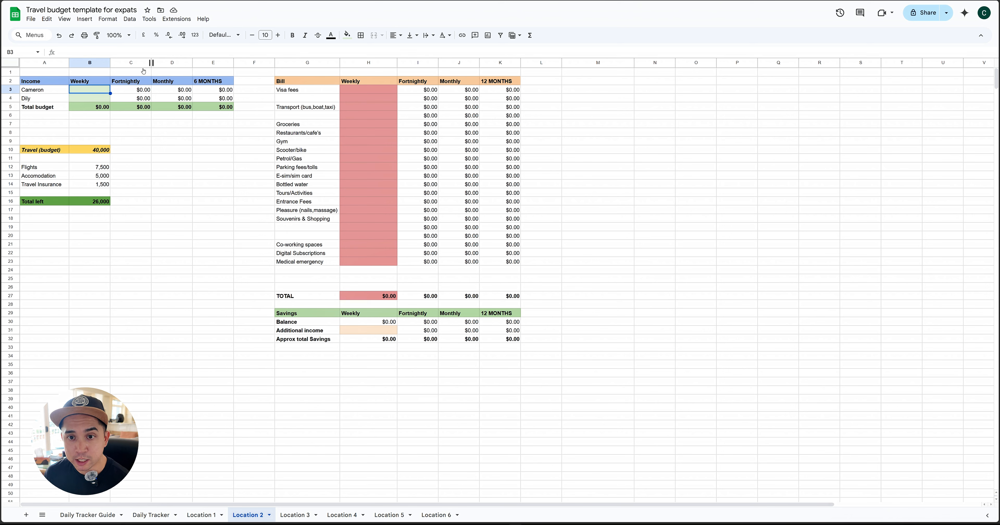
text(540)
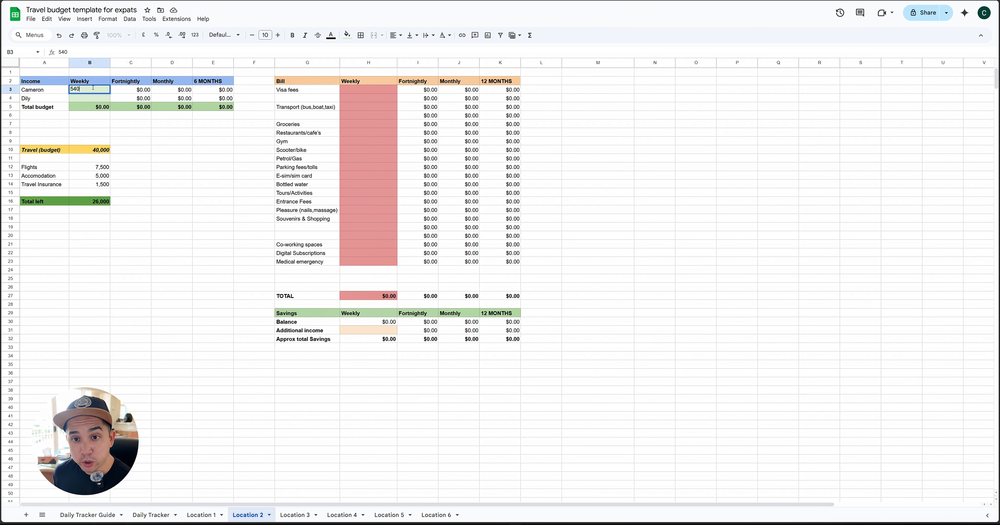
key(Return)
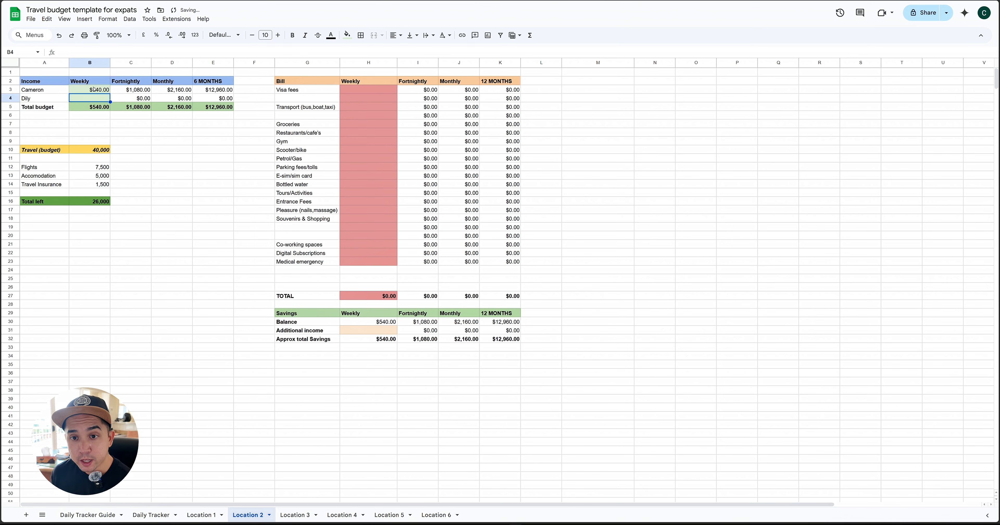
text(540)
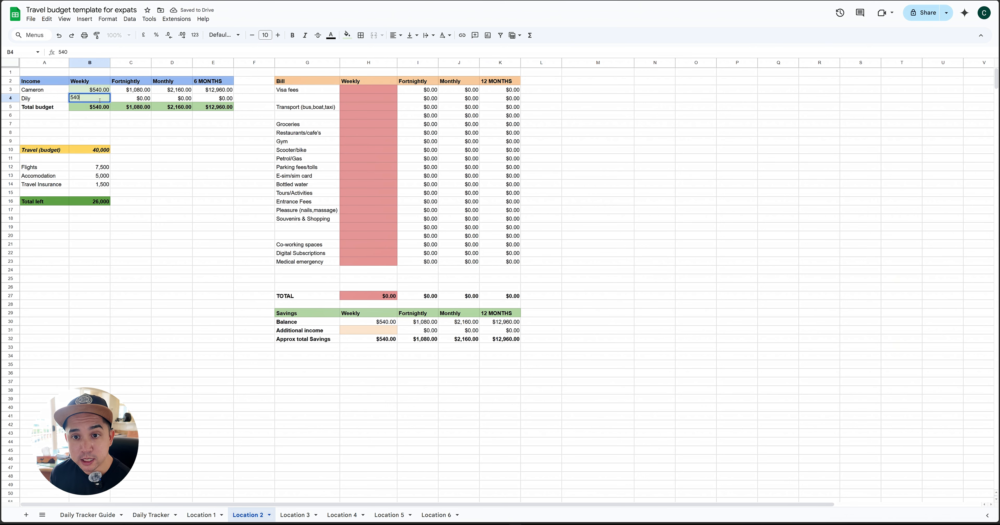
key(Return)
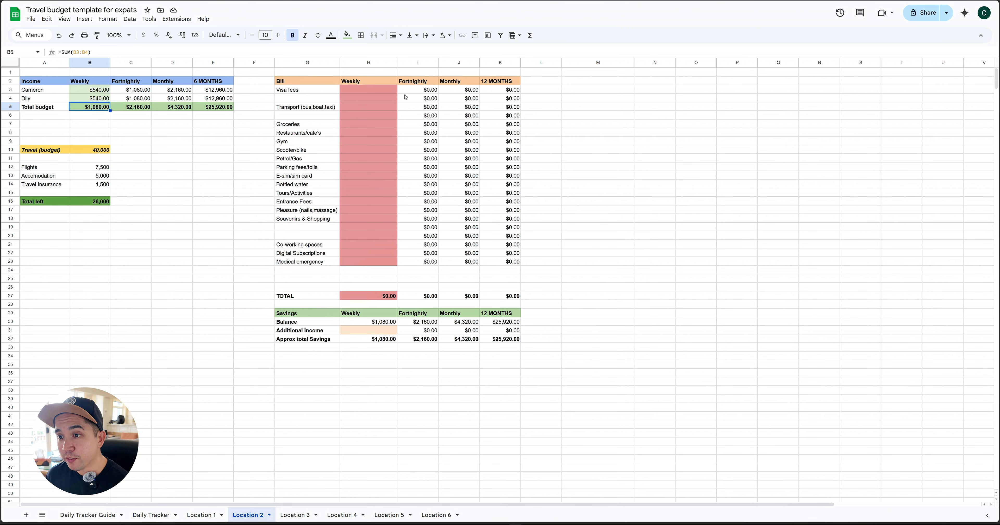
Change the Bill table's 12 MONTHS column header to 6 MONTHS
click(380, 92)
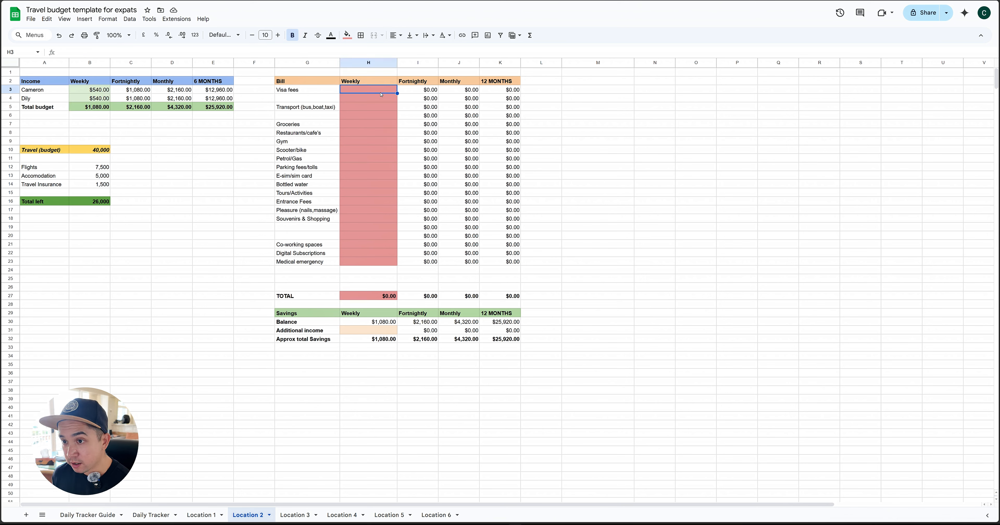
click(495, 83)
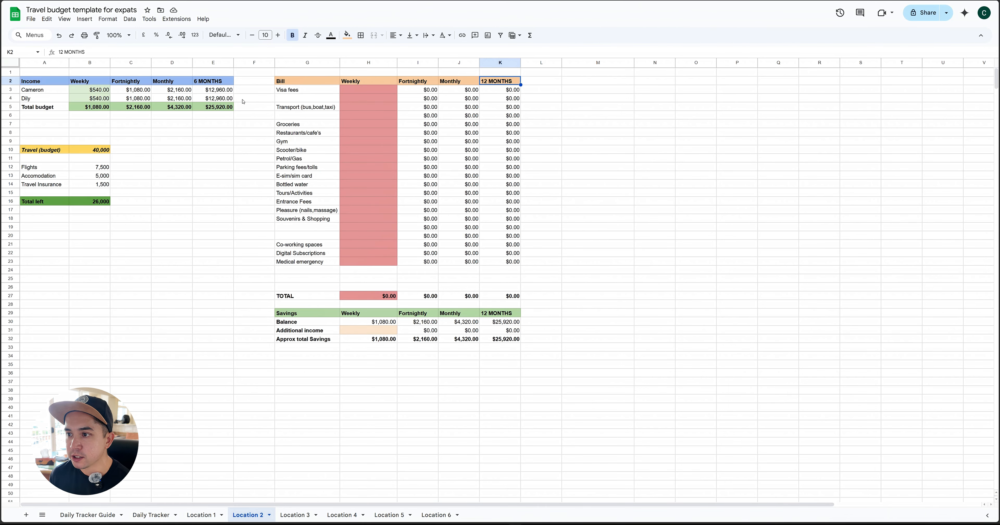
double_click(487, 81)
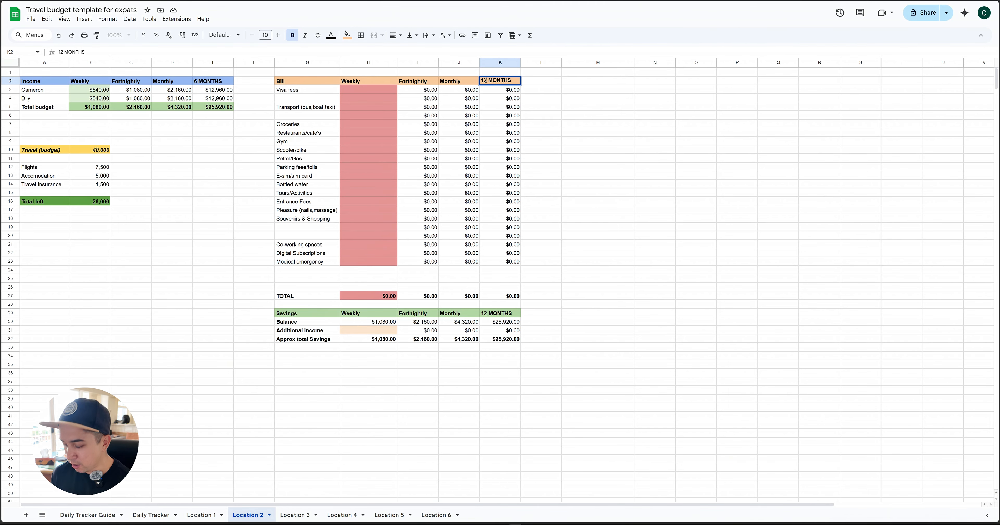
double_click(484, 81)
text(6)
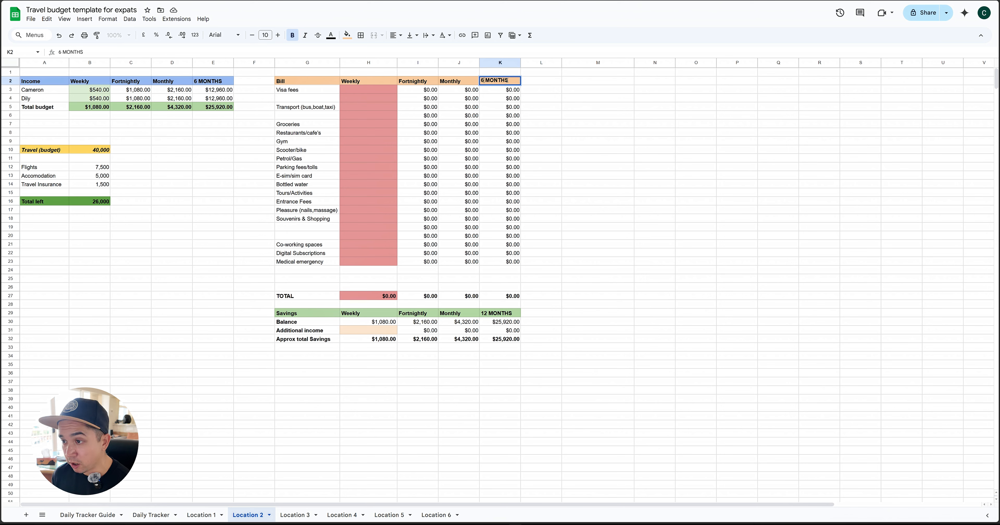
key(Return)
Change the first three formulas in the Bill table's 6 MONTHS column to multiply the monthly amount by 6, as =J3*6, =J4*6 and =J5*6
text(=J3*12)
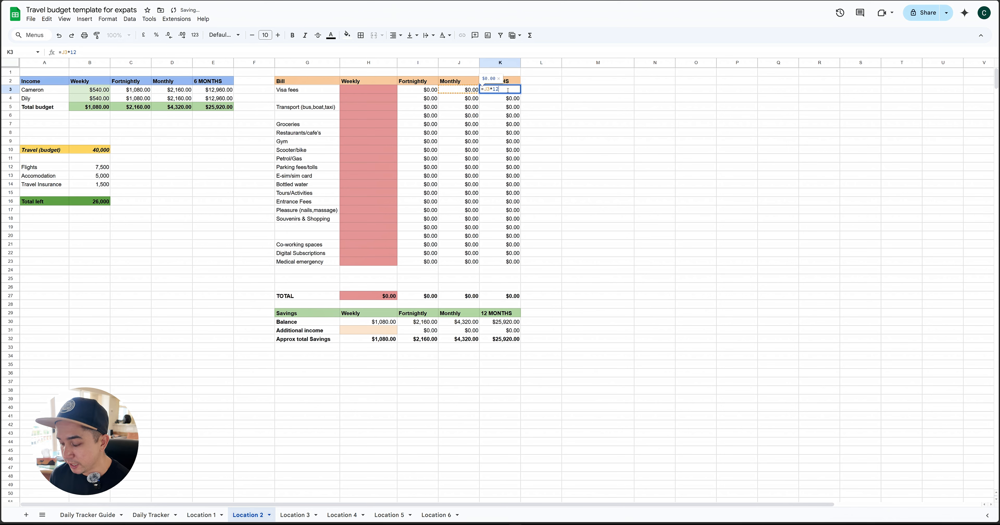
key(BackSpace)
key(BackSpace)
text(6)
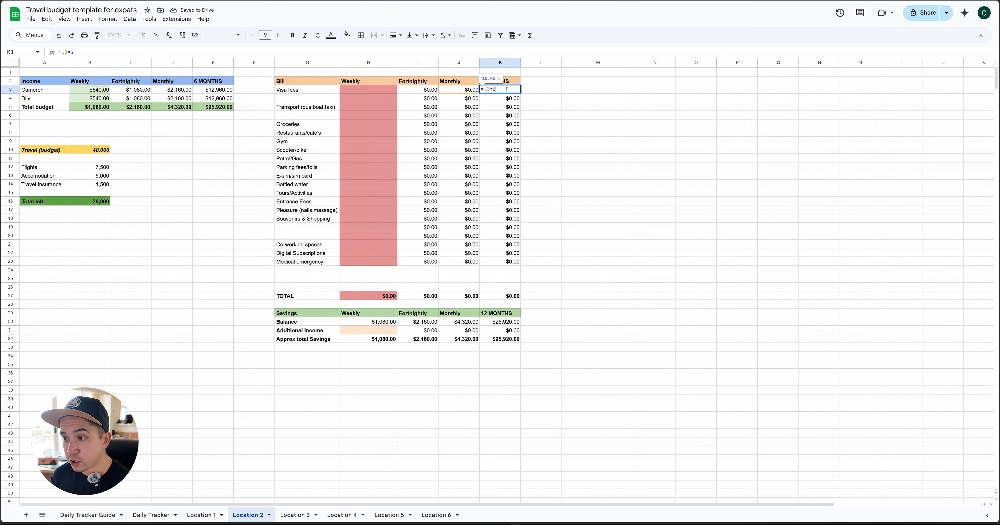
key(Return)
text(=J4*12)
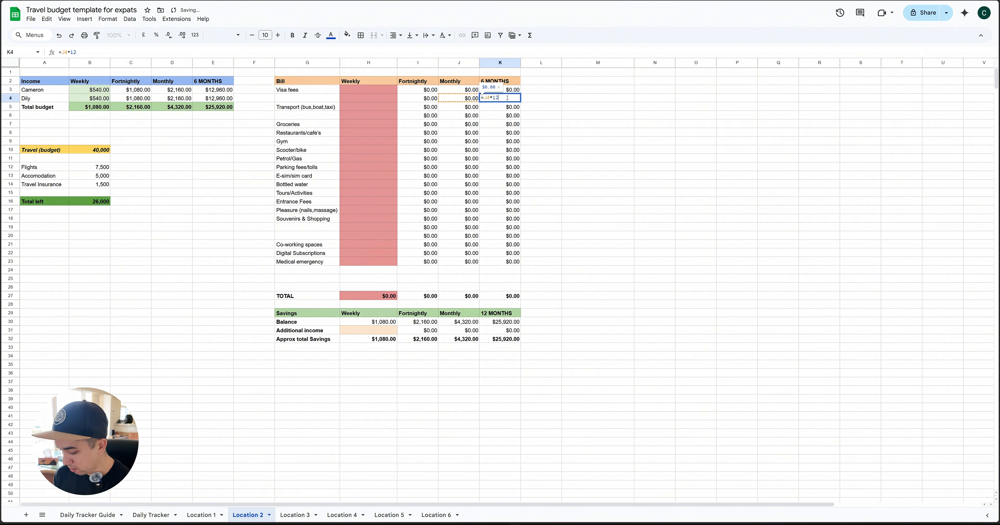
key(BackSpace)
key(BackSpace)
text(6)
key(Return)
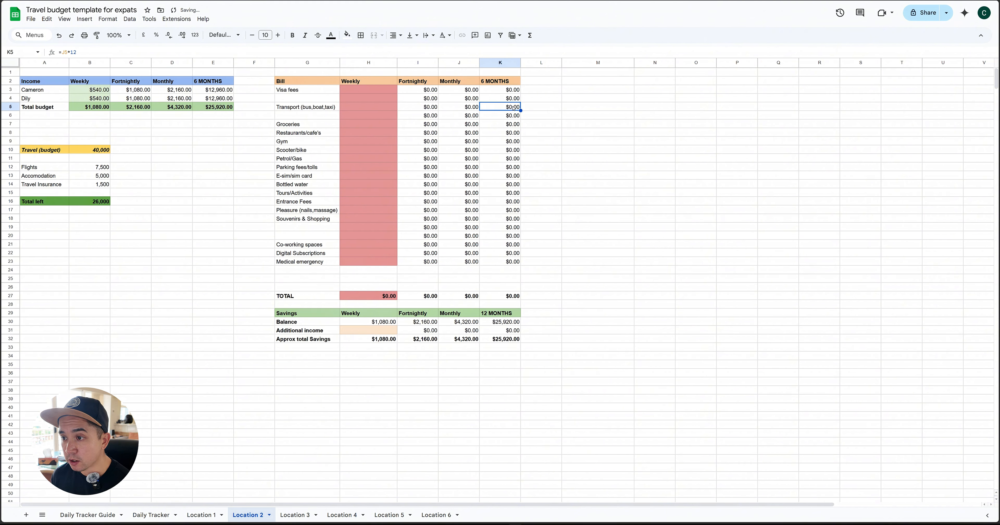
key(Return)
key(BackSpace)
key(BackSpace)
text(6)
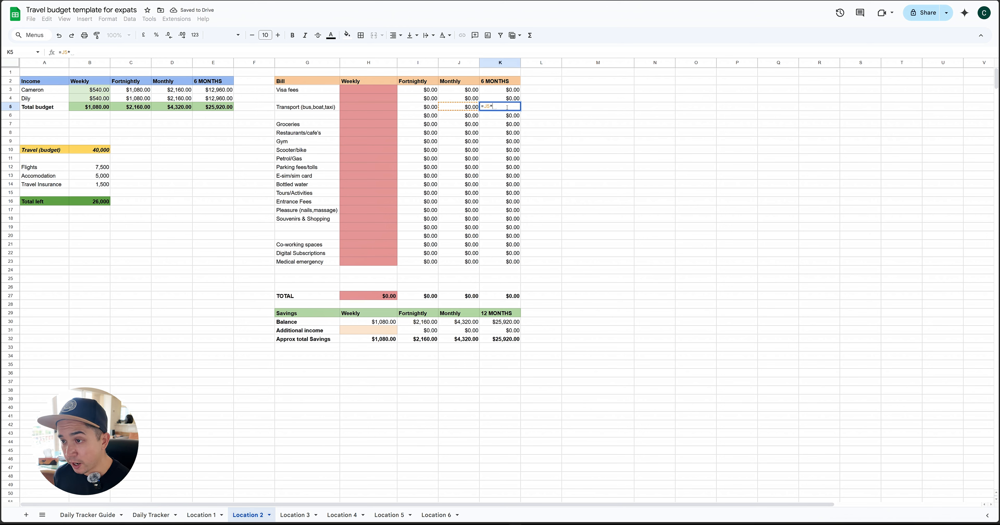
key(Return)
key(Return)
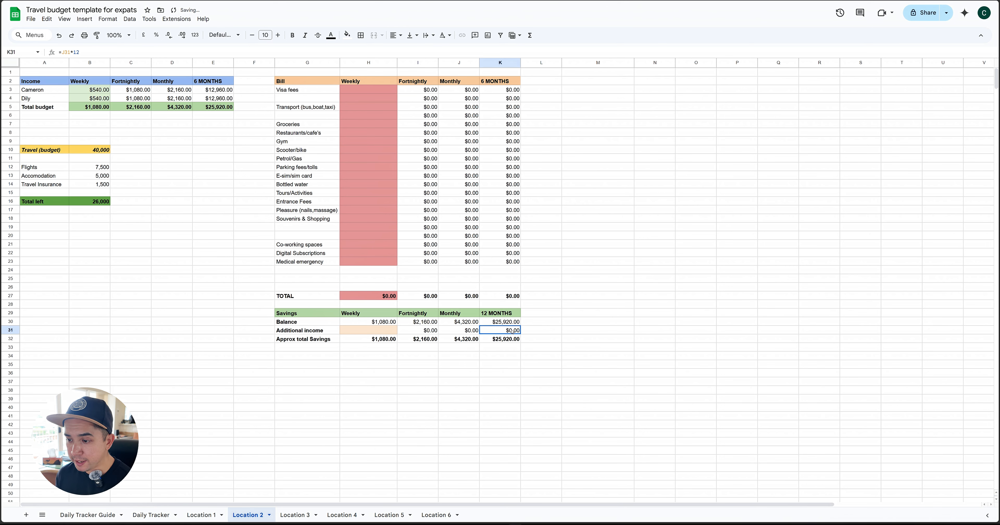
Change the Savings table's 12 MONTHS column header to 6 MONTHS
double_click(504, 331)
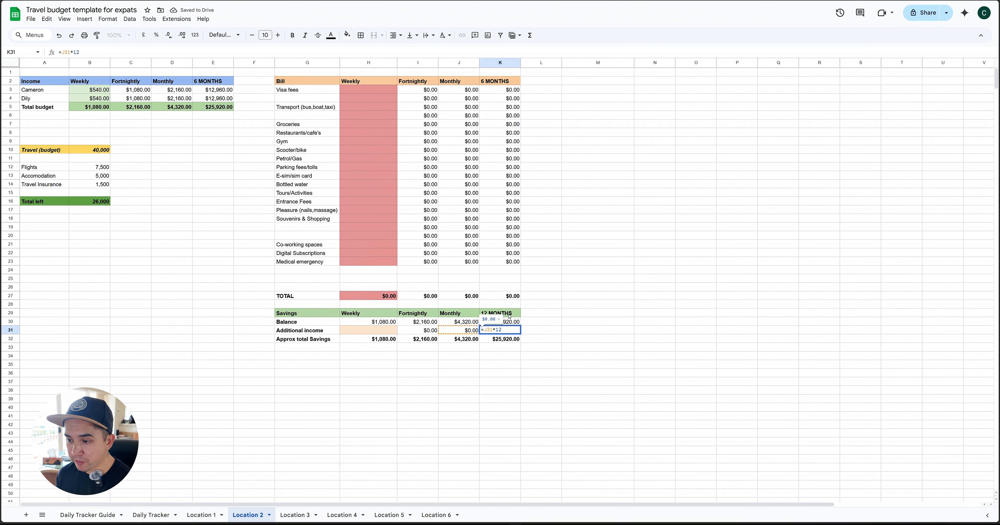
click(501, 314)
double_click(488, 312)
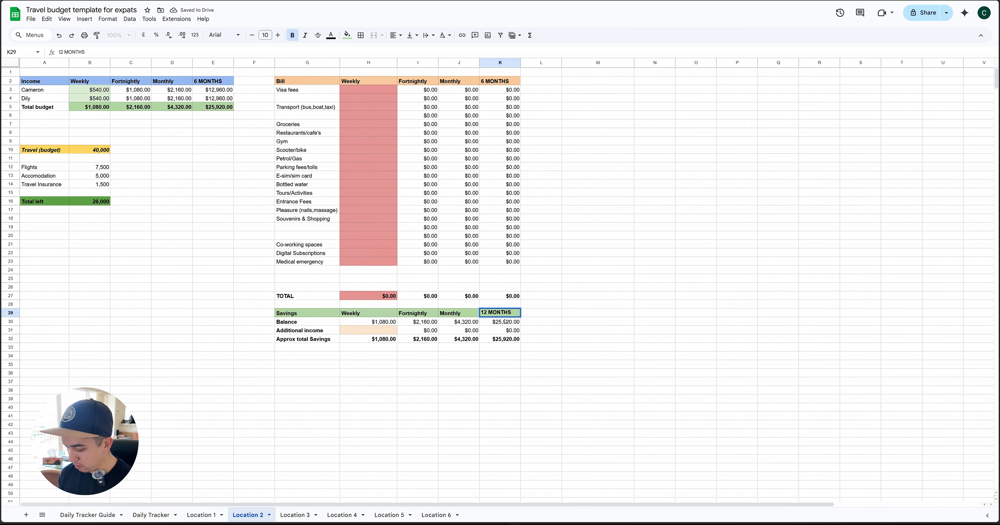
key(BackSpace)
key(BackSpace)
text(6)
key(Return)
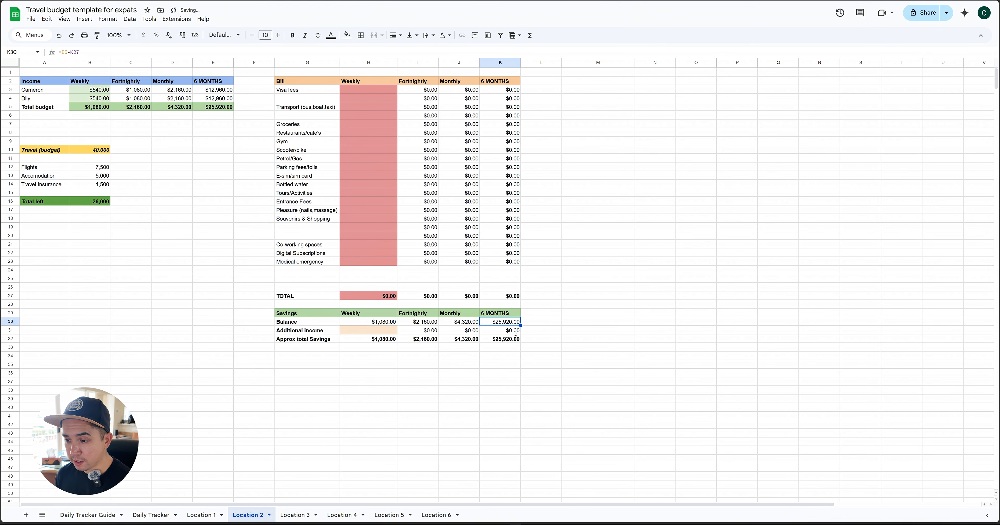
Change the Additional income formula in the Savings table's 6 MONTHS column to =J31*6
double_click(509, 331)
key(BackSpace)
key(BackSpace)
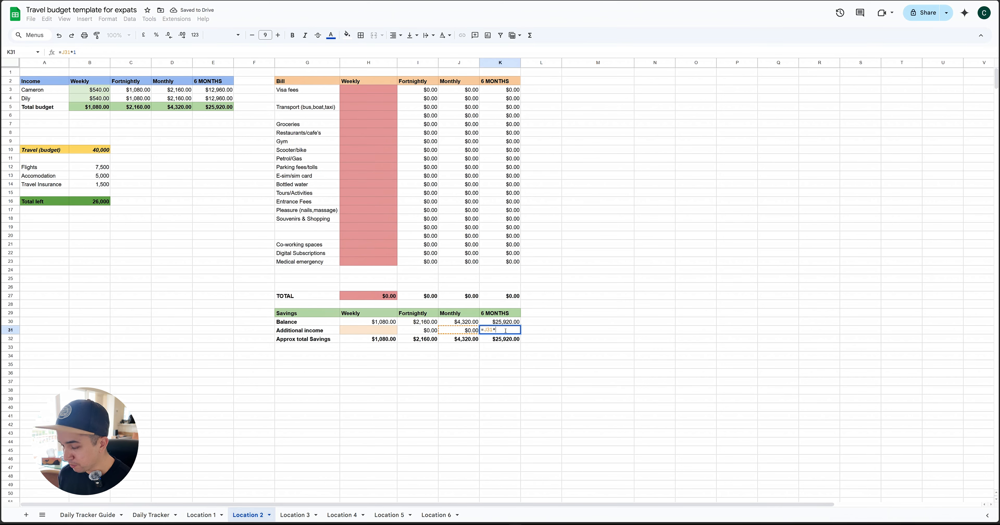
text(6)
key(Return)
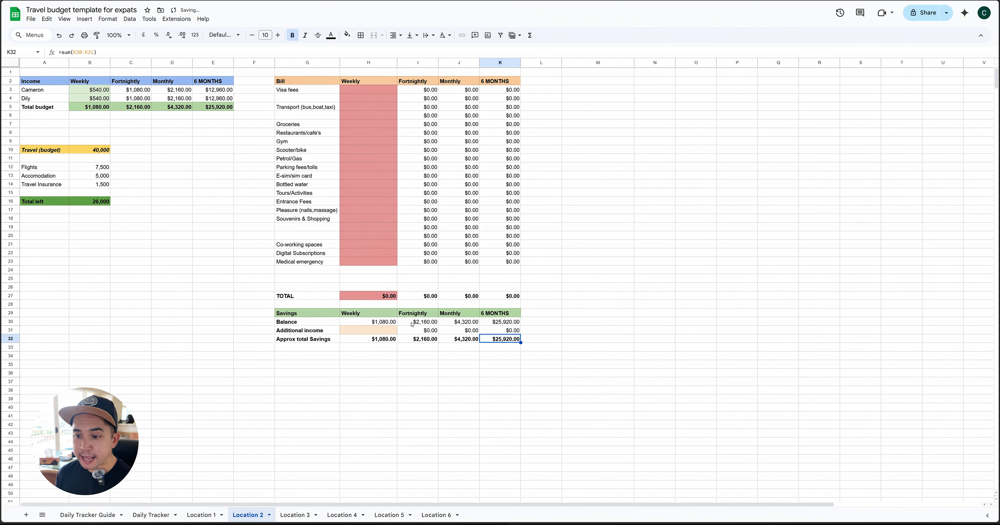
Set the weekly amounts in the Bill table to 50 for Visa fees and 50 for Groceries
click(366, 91)
text(50)
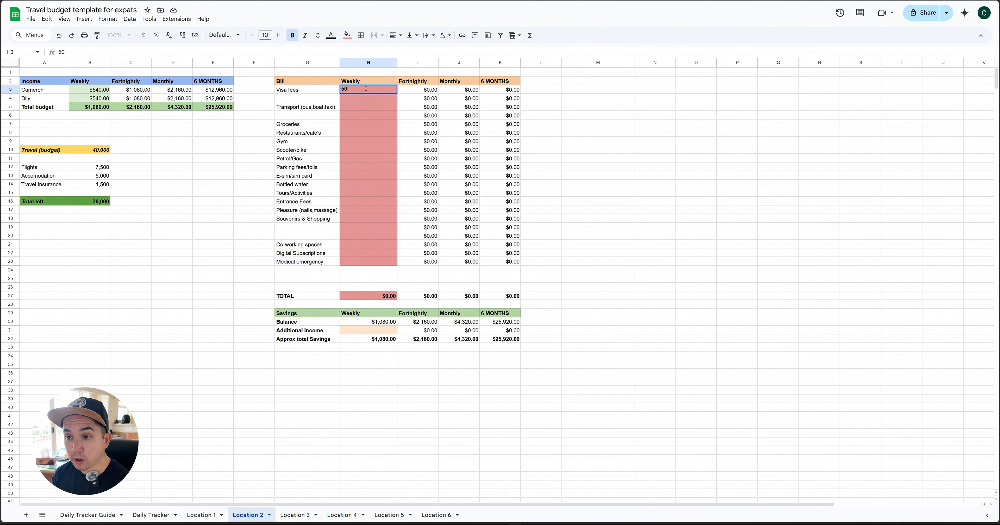
key(Return)
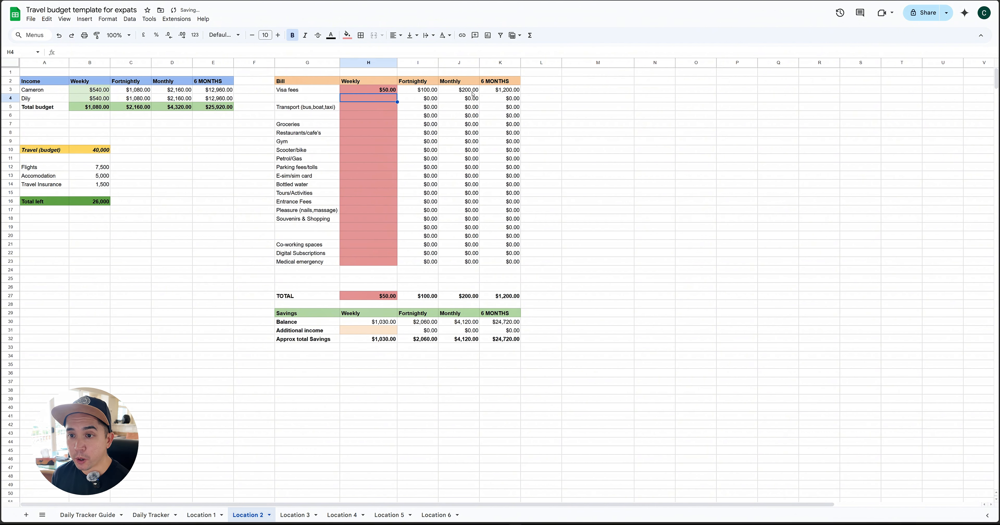
click(382, 124)
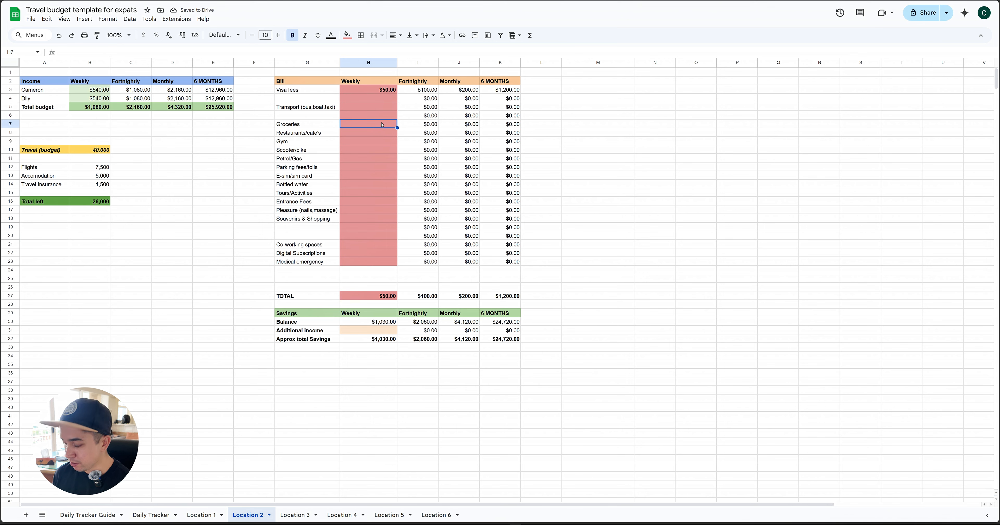
text(50)
key(Return)
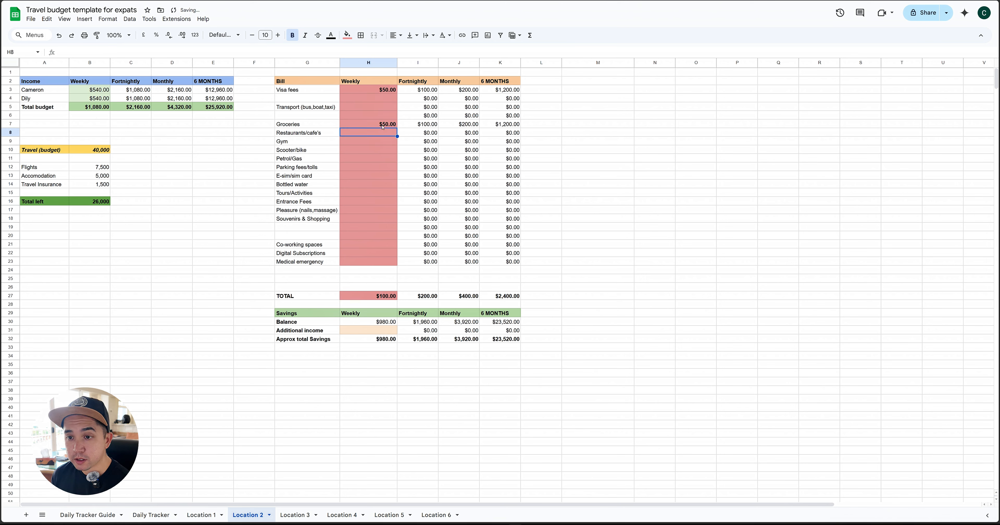
Set the weekly Gym bill to 50 and the weekly Restaurants/cafe's bill to 80
click(383, 141)
text(50)
key(Return)
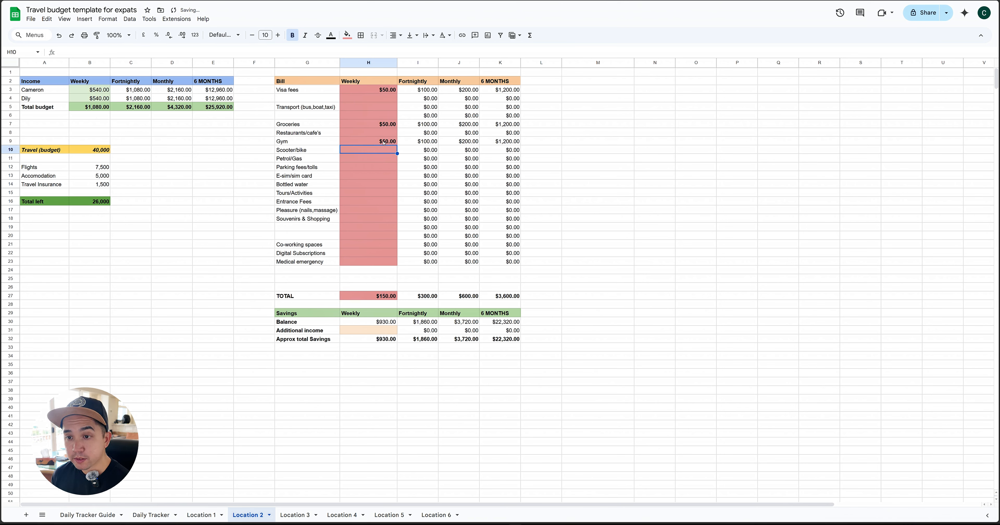
click(385, 135)
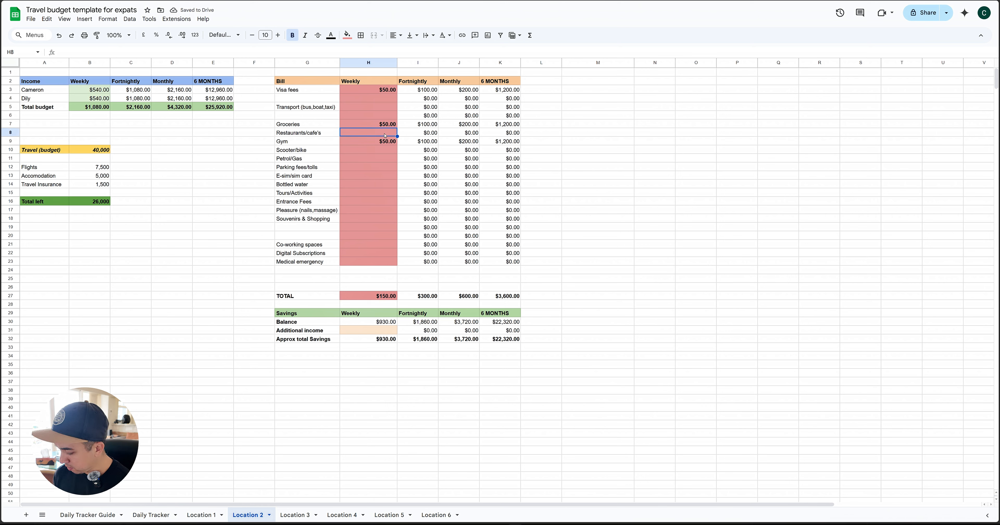
text(80)
key(Return)
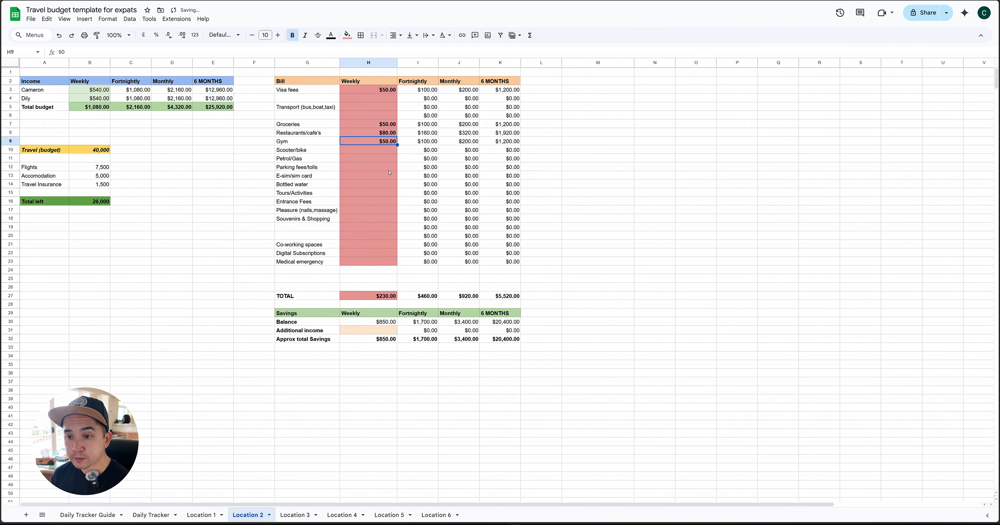
Enter weekly bills of 100 for Pleasure (nails,massage) and 50 for Souvenirs & Shopping
click(384, 211)
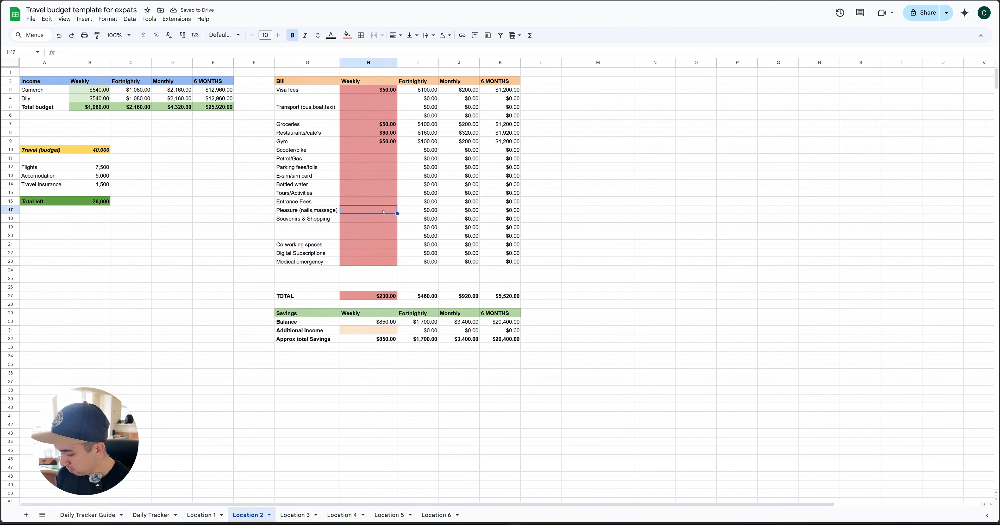
text(100)
key(Return)
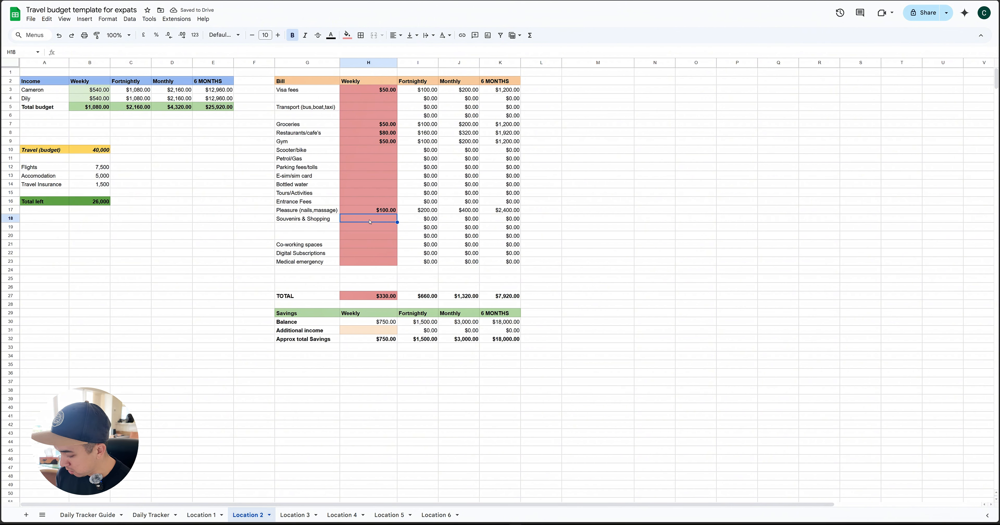
text(50)
key(Return)
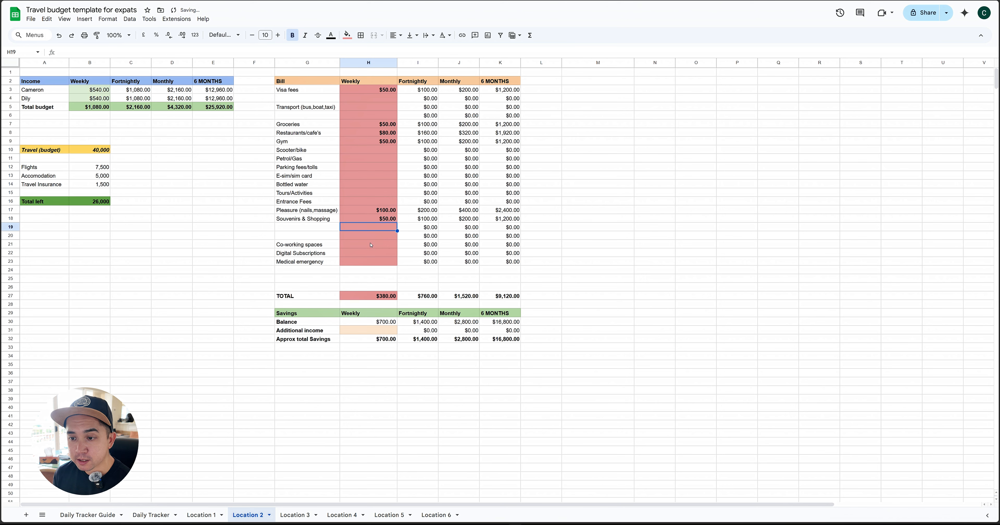
Set the weekly Co-working spaces amount in the Bill table to 70
click(373, 245)
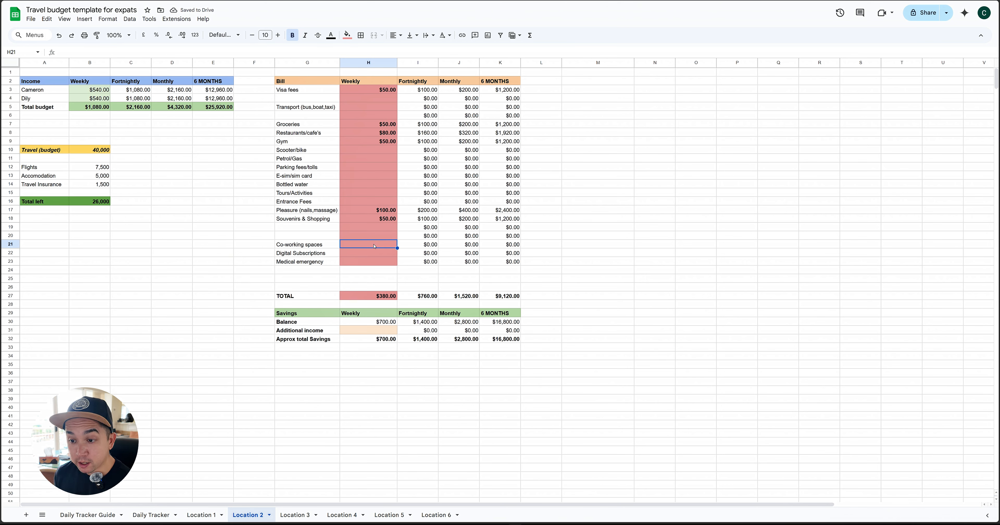
text(70)
key(Return)
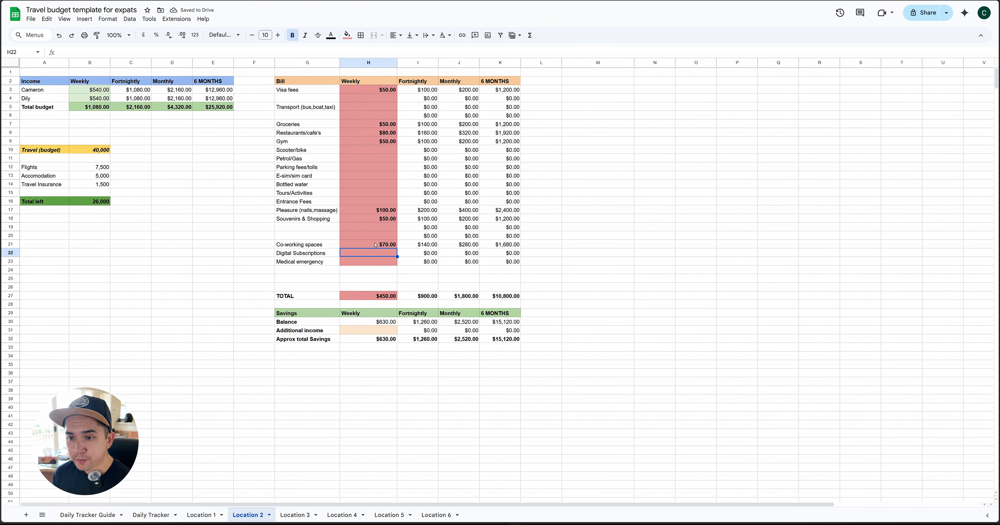
Set the weekly amounts in the Bill table to 20 for Entrance Fees and 25 for Bottled water
click(374, 202)
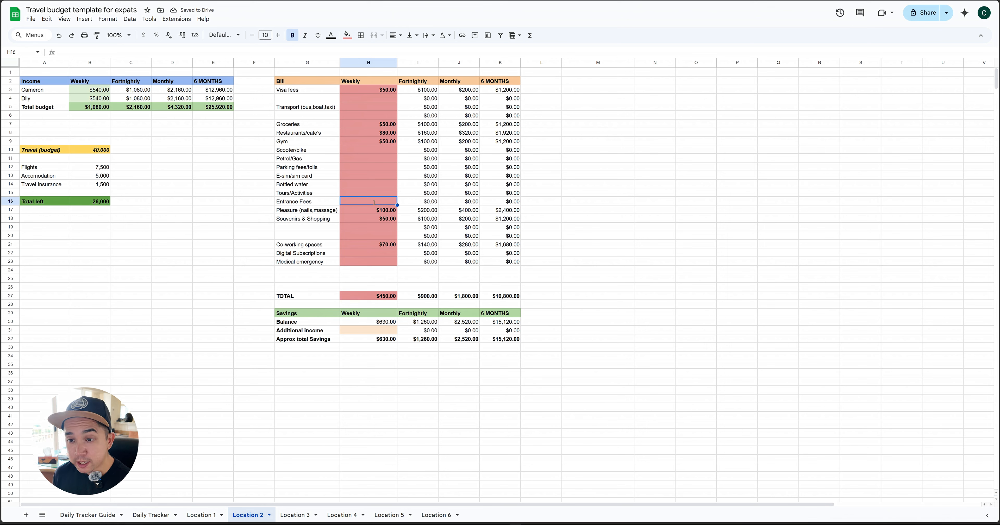
text(20)
key(Return)
click(381, 184)
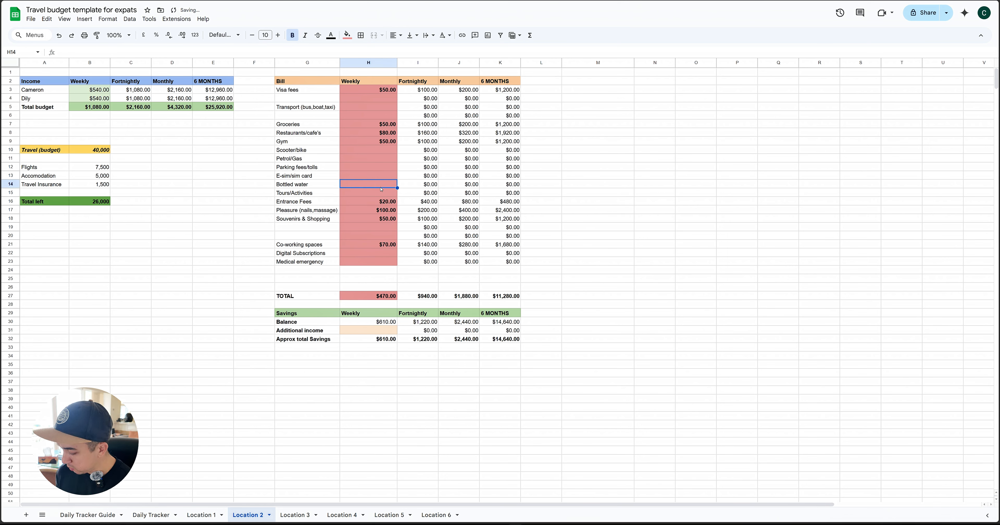
text(25)
key(Return)
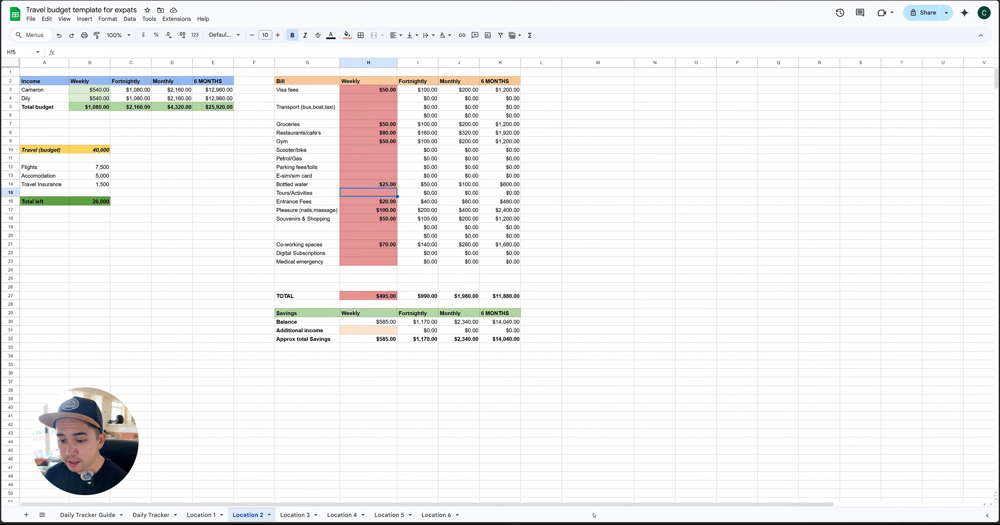
Rename the Location 1 sheet as "lombok"
scroll(331, 436, down, 3)
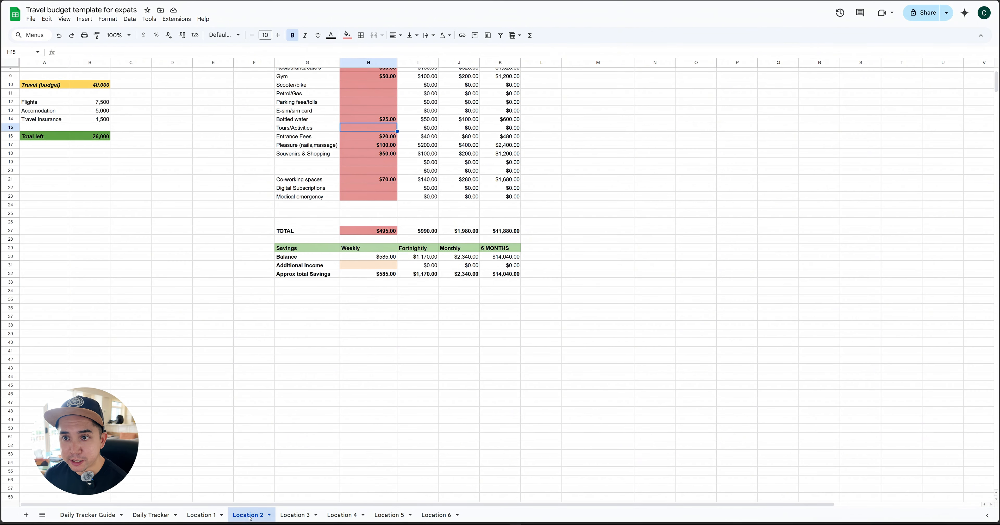
scroll(328, 203, up, 3)
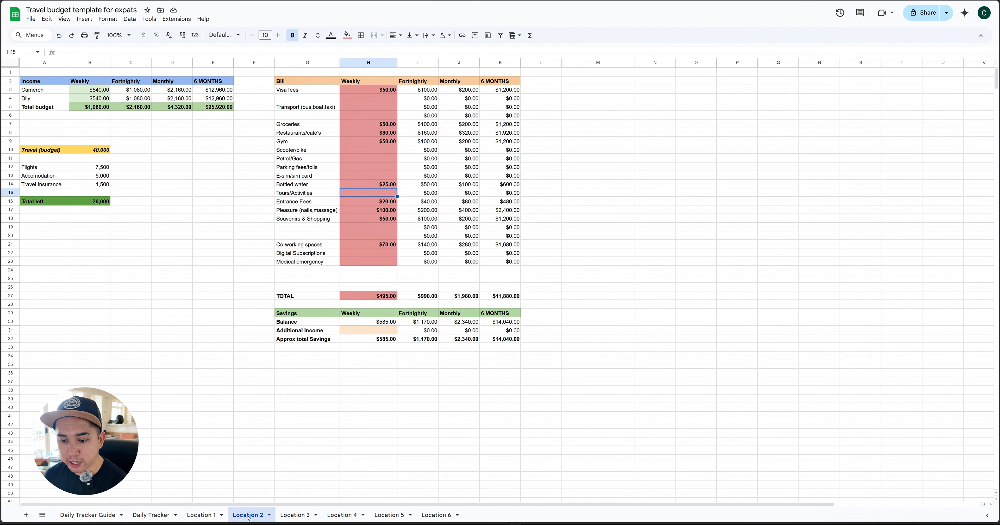
click(205, 516)
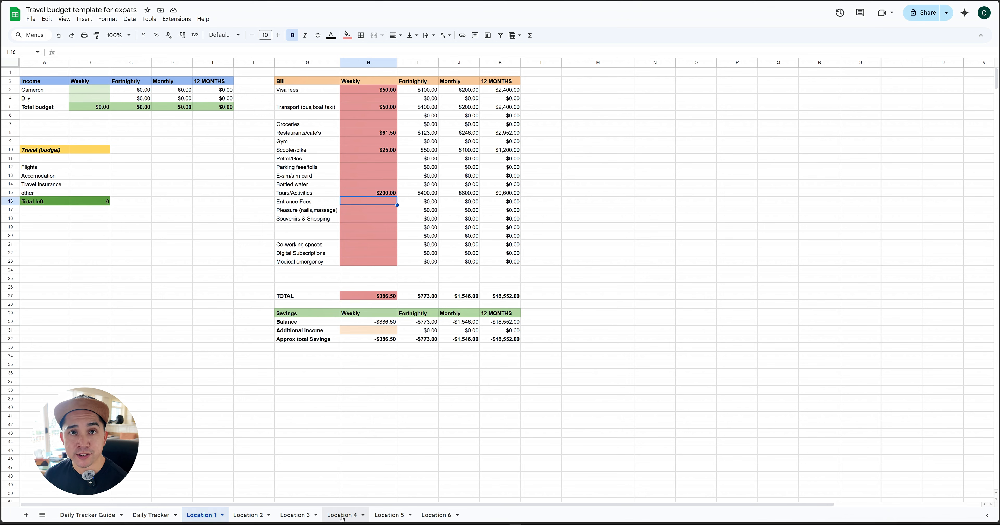
double_click(203, 516)
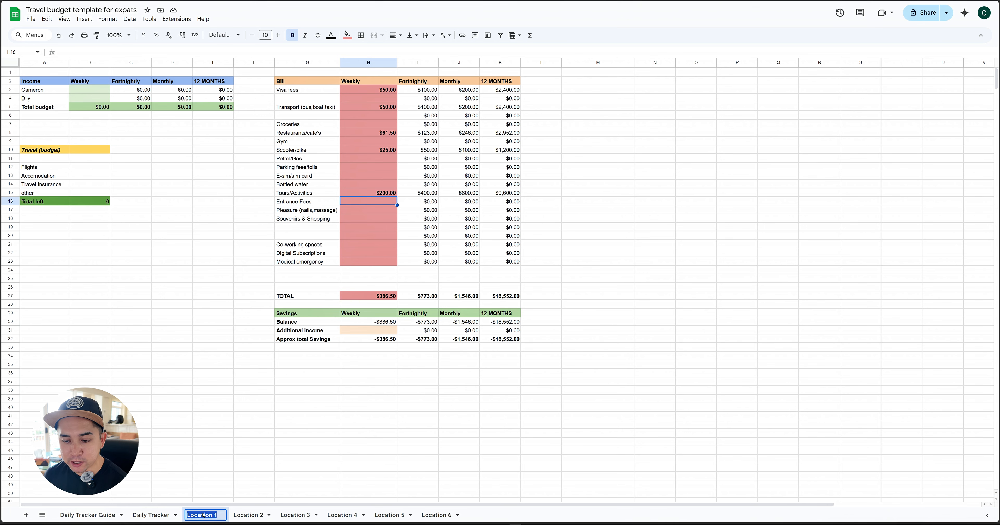
text(lombok)
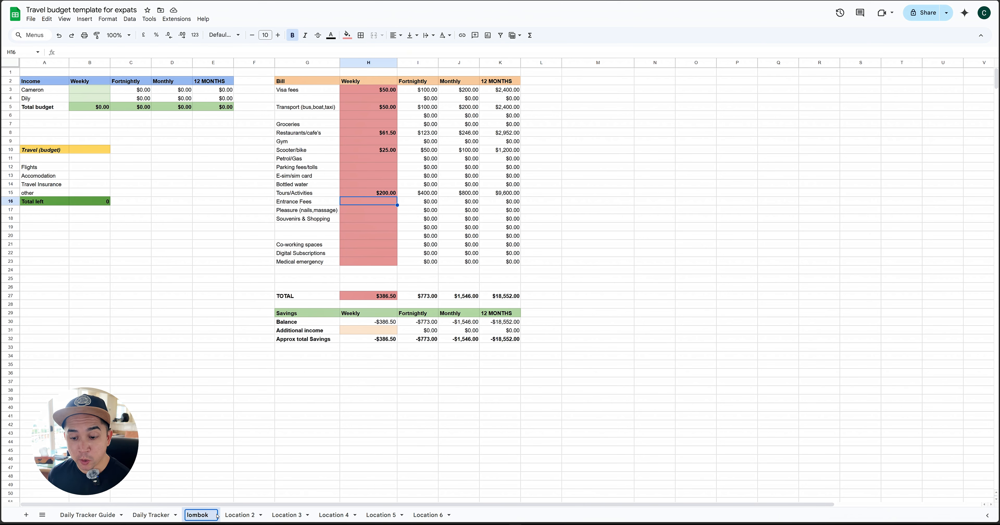
key(Return)
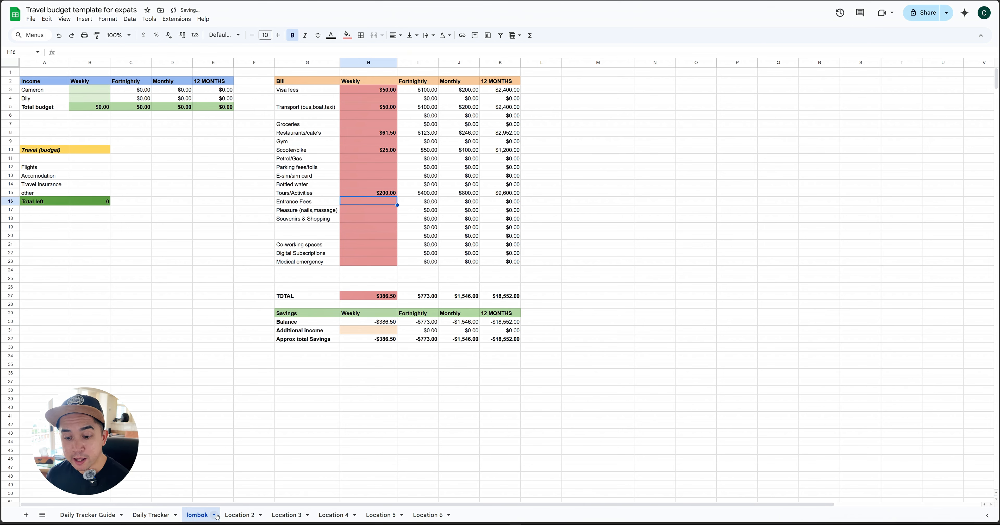
Rename the Location 2 sheet as "Maylasia"
double_click(241, 514)
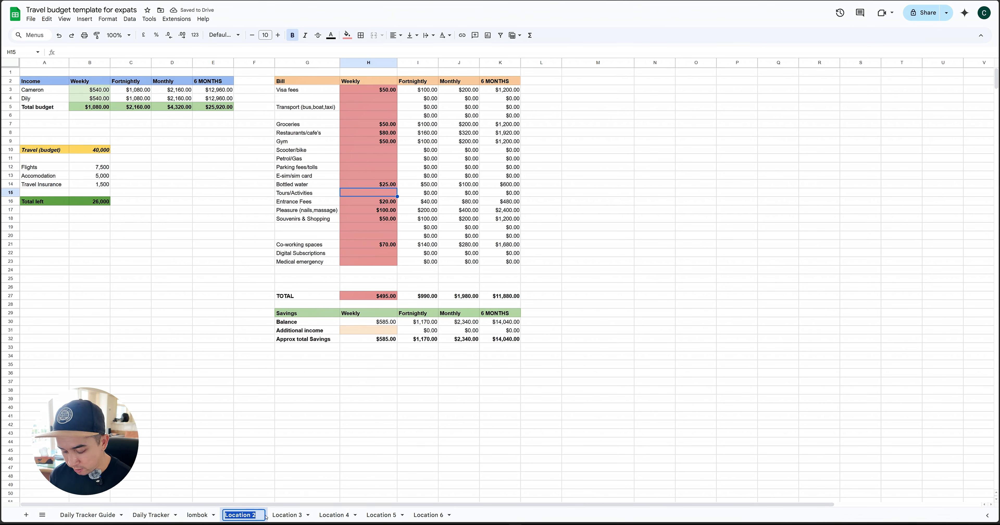
text(Maya)
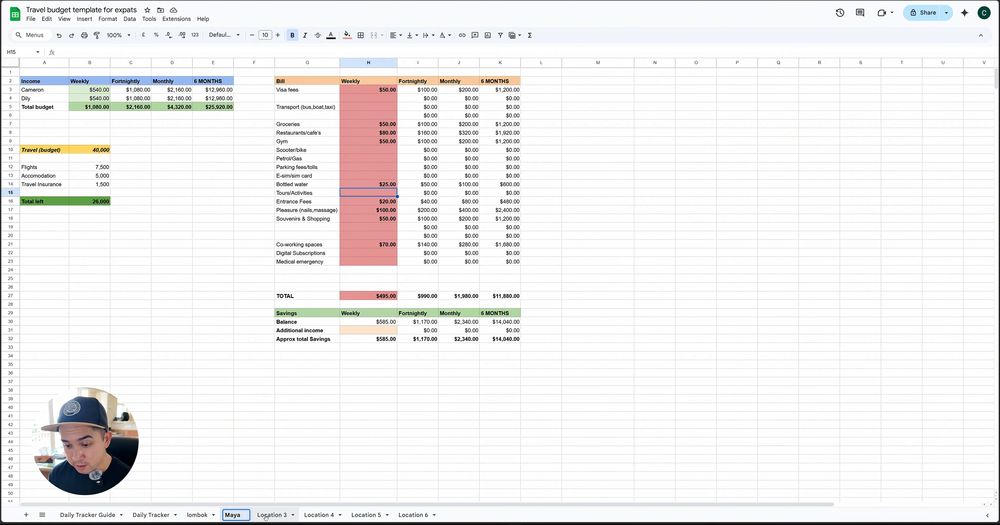
key(BackSpace)
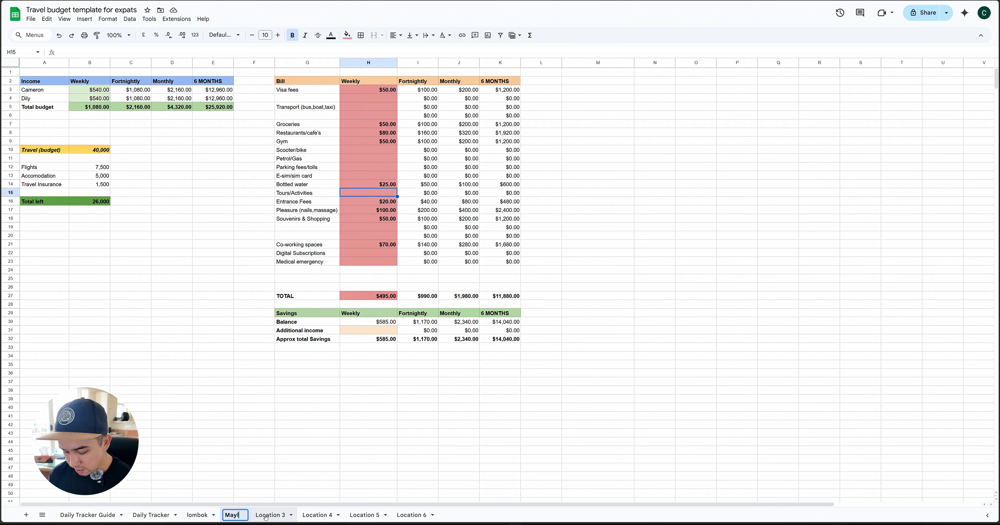
text(lasia)
key(Return)
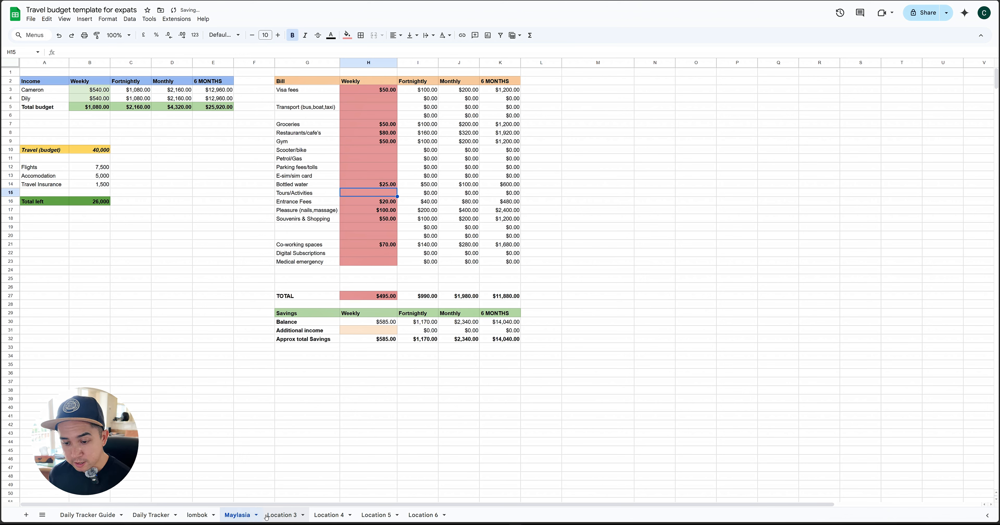
Rename the Location 3 sheet as "Spain" and the Location 4 sheet as "London"
double_click(290, 515)
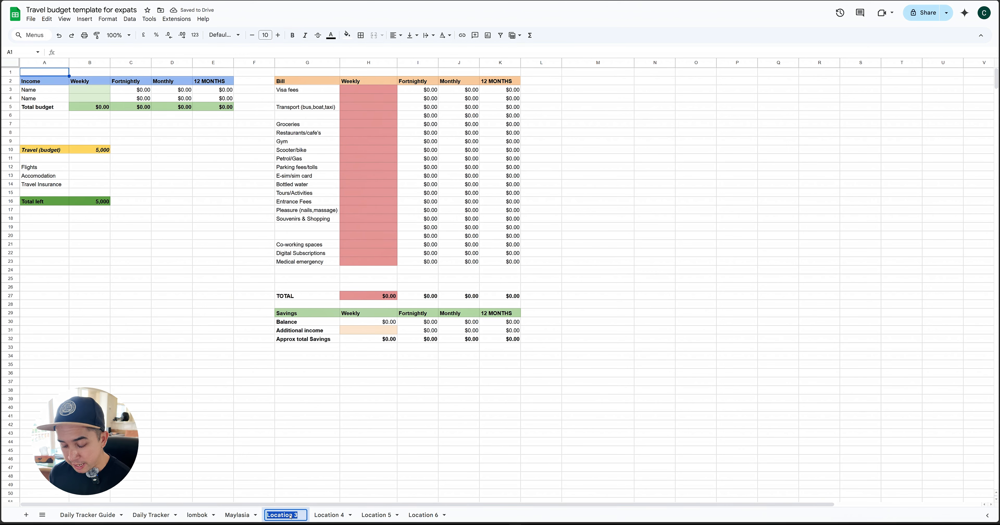
text(Spain)
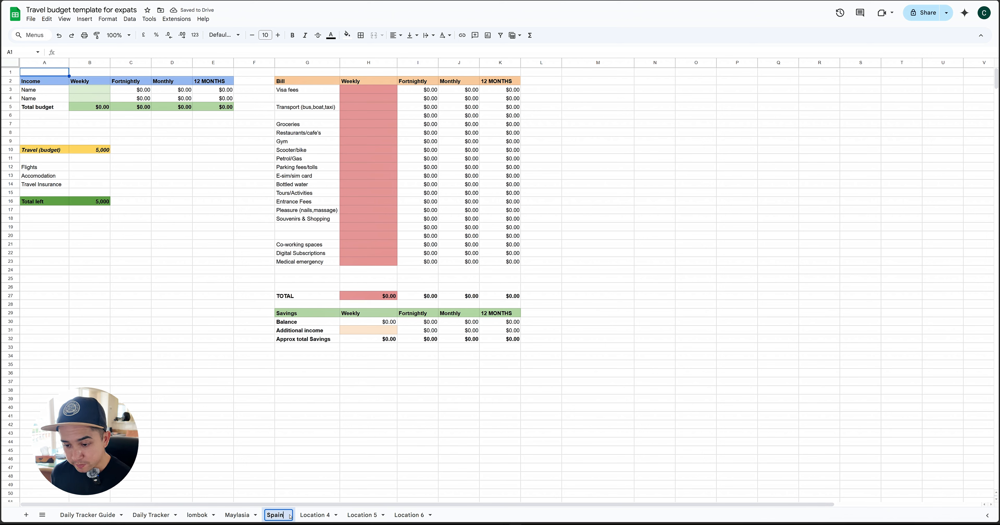
key(Return)
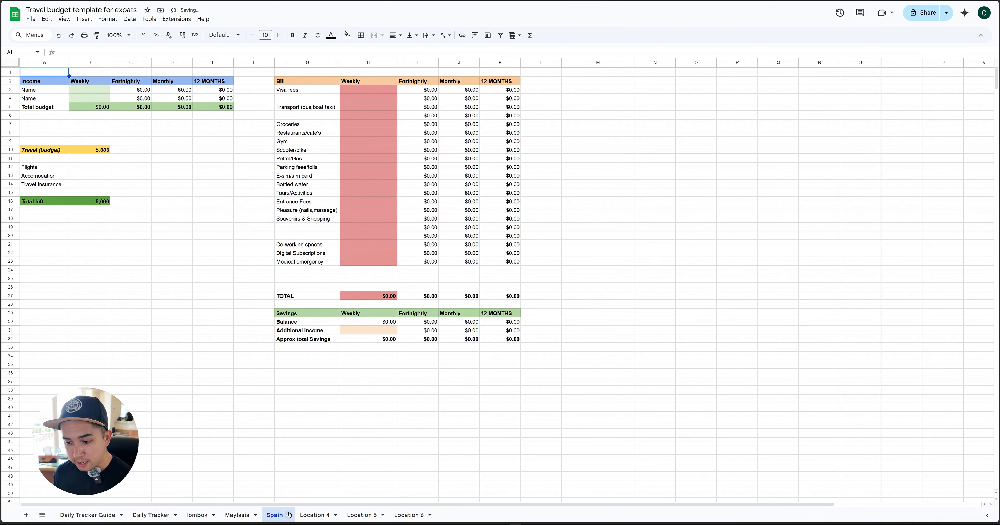
click(315, 515)
double_click(314, 515)
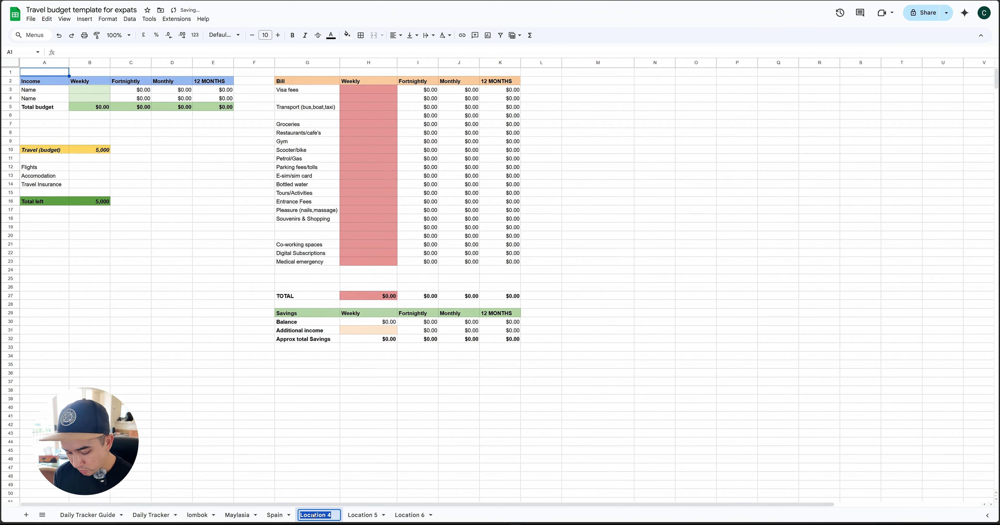
text(London)
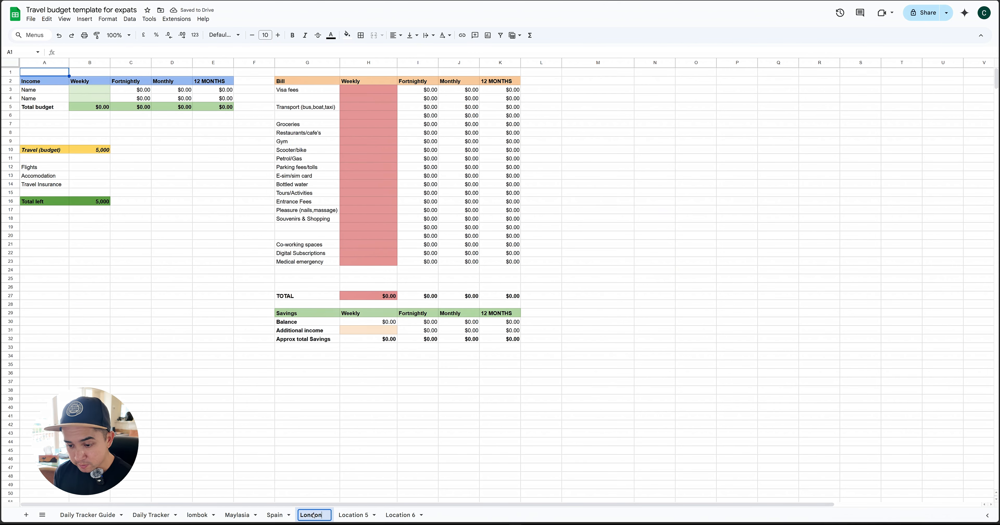
key(Return)
Rename the Location 5 sheet as "Spain 2"
click(355, 516)
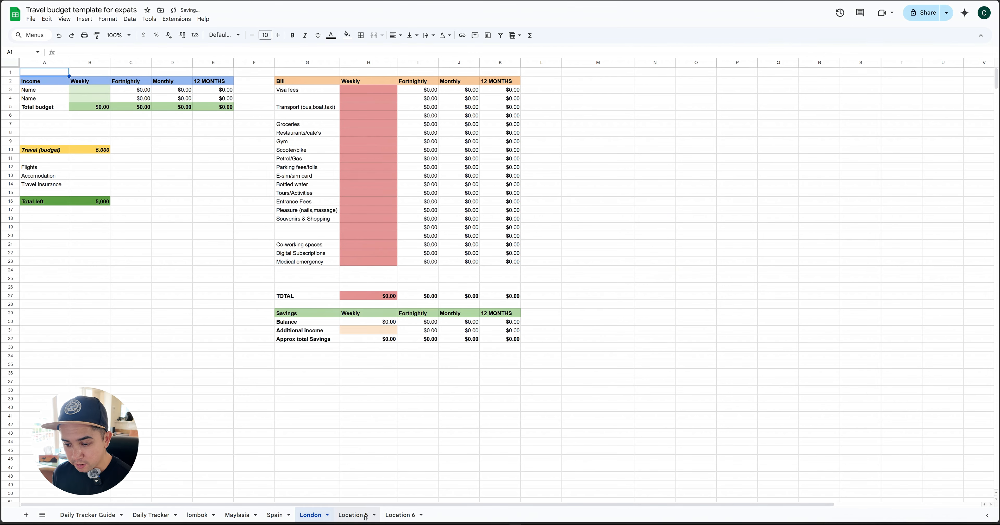
double_click(364, 516)
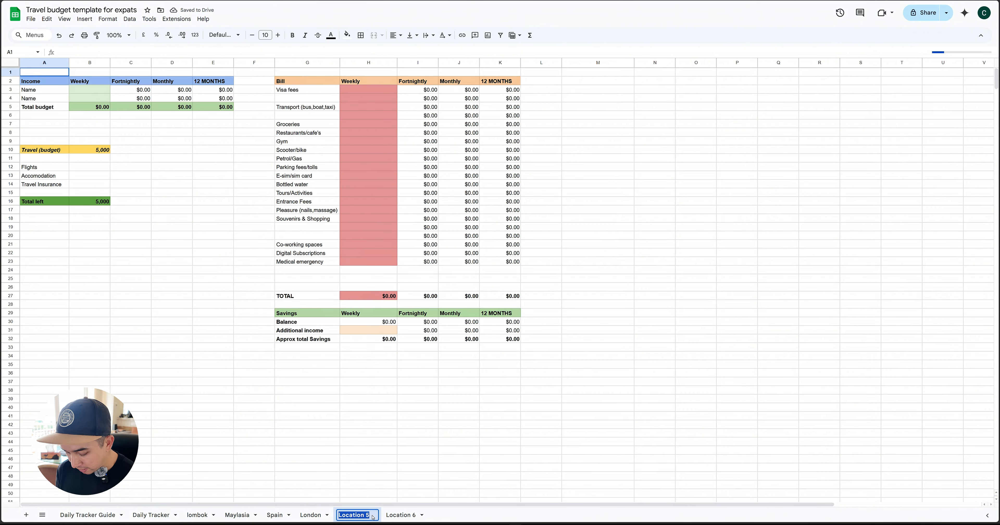
text(Spain)
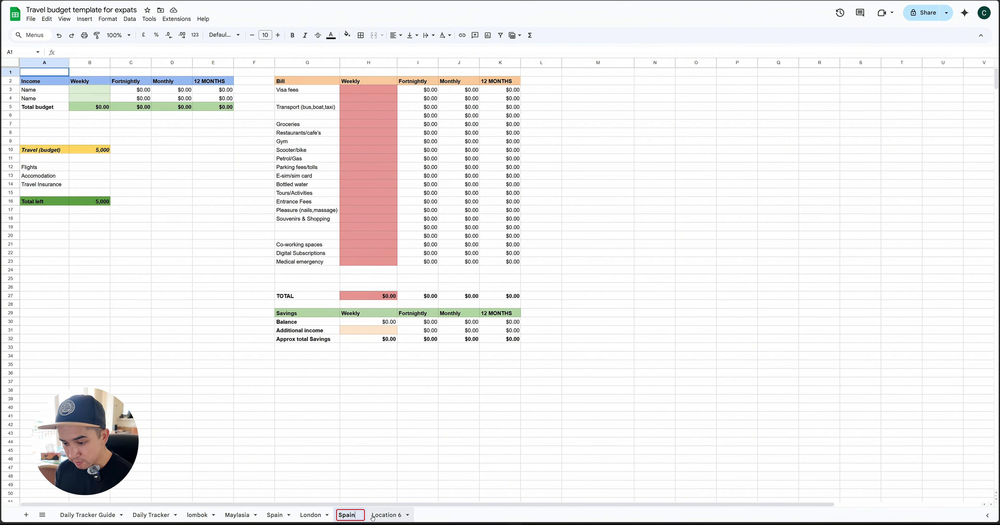
key(Return)
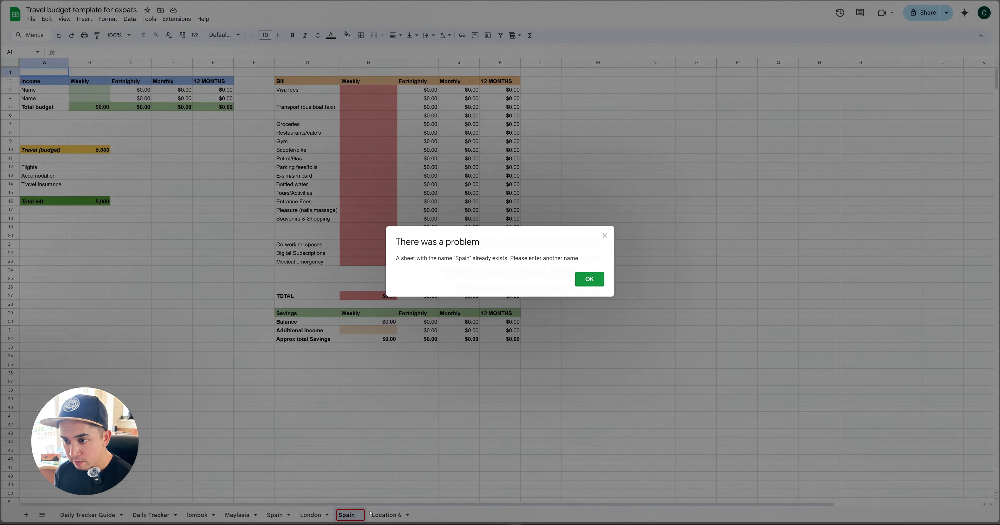
click(590, 279)
click(359, 517)
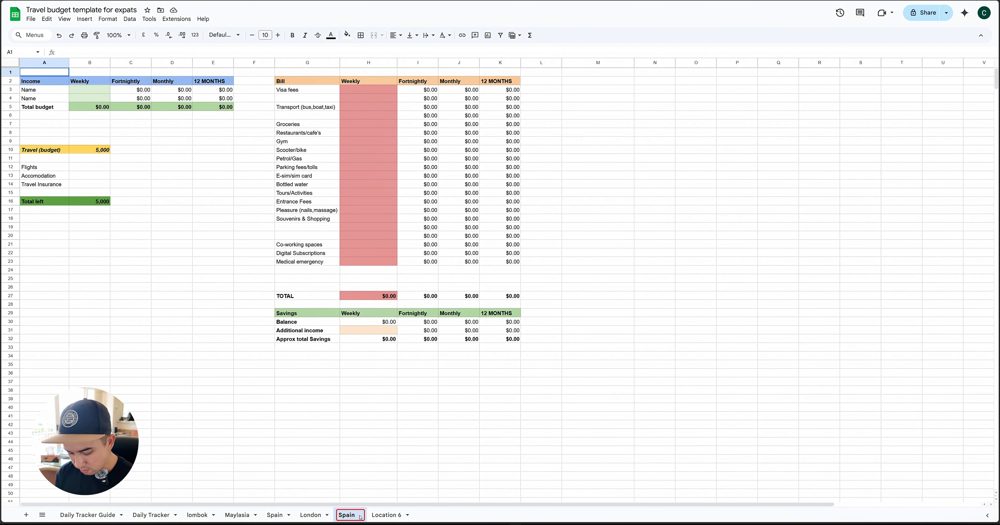
text(2)
key(Return)
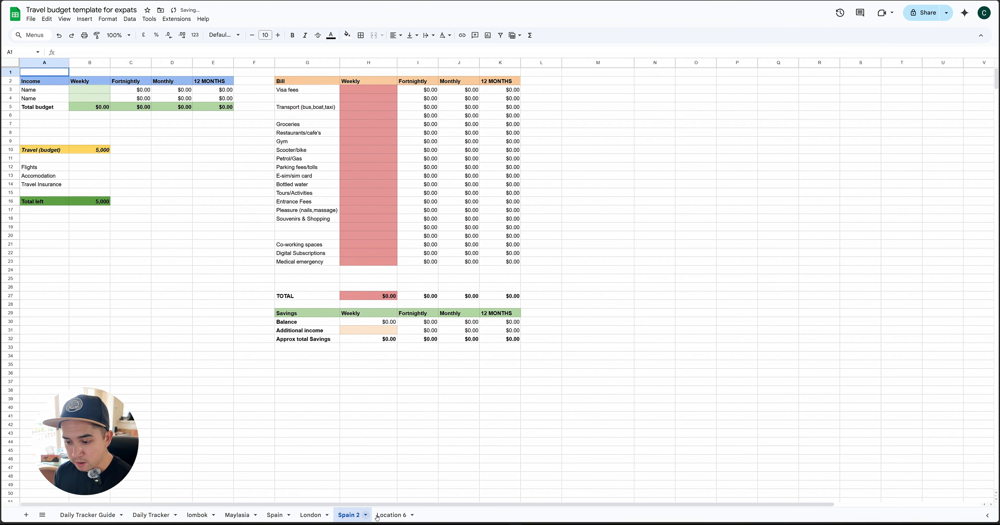
Rename the Location 6 sheet as "Japan"
click(390, 515)
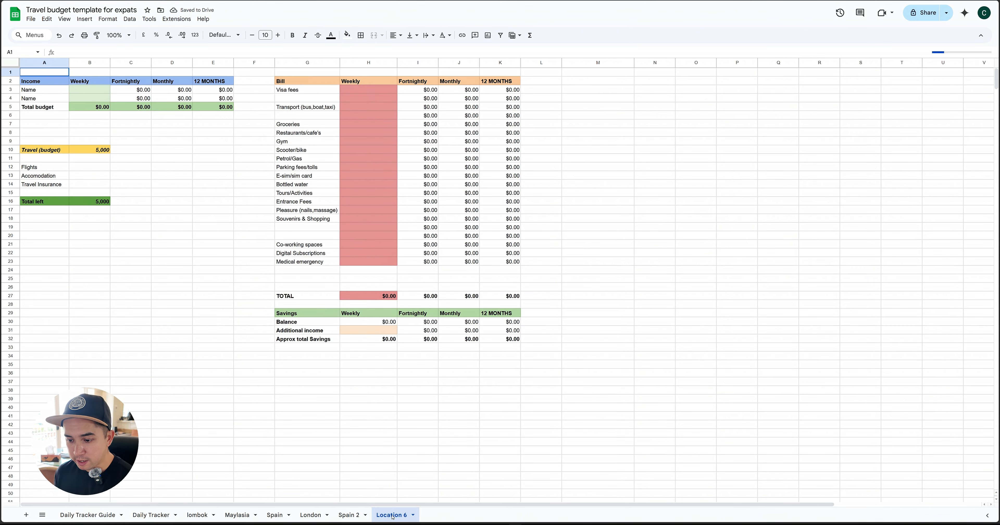
double_click(393, 515)
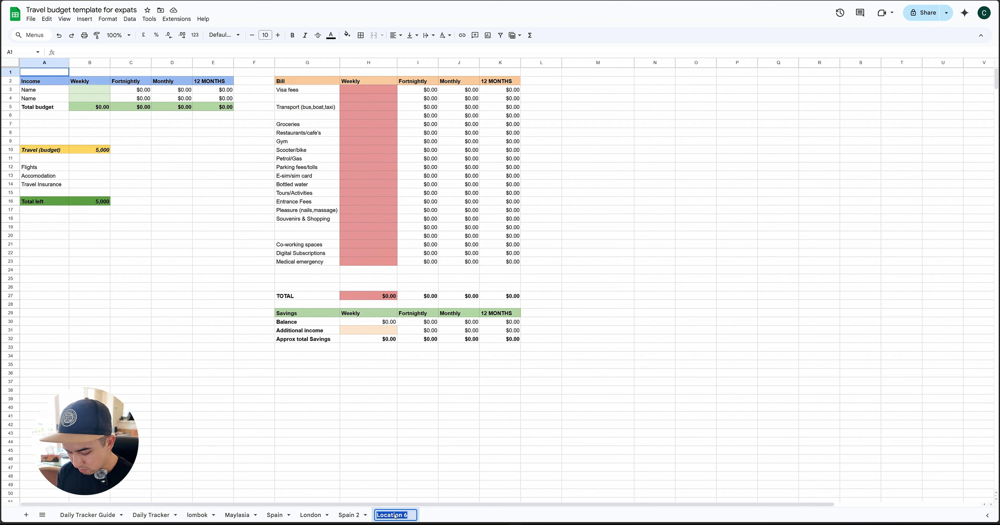
text(Japan)
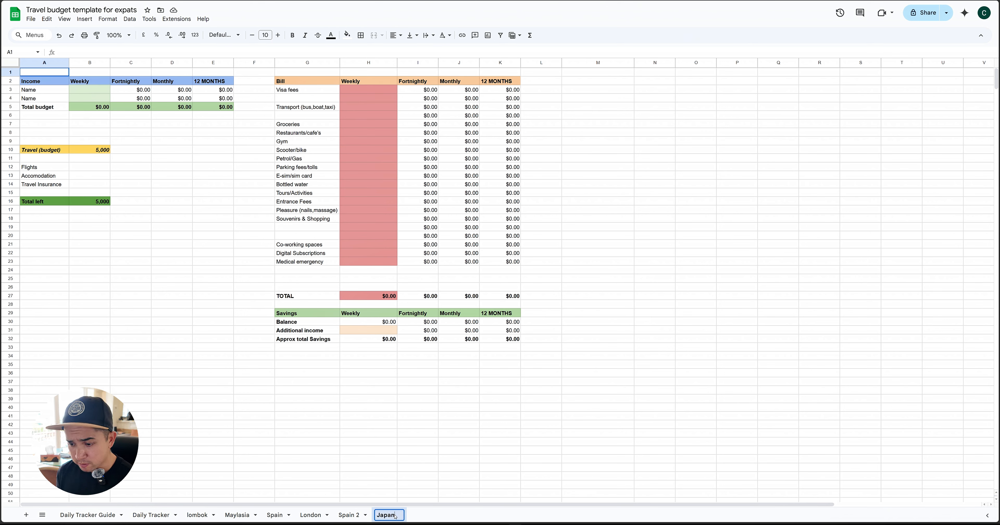
key(Return)
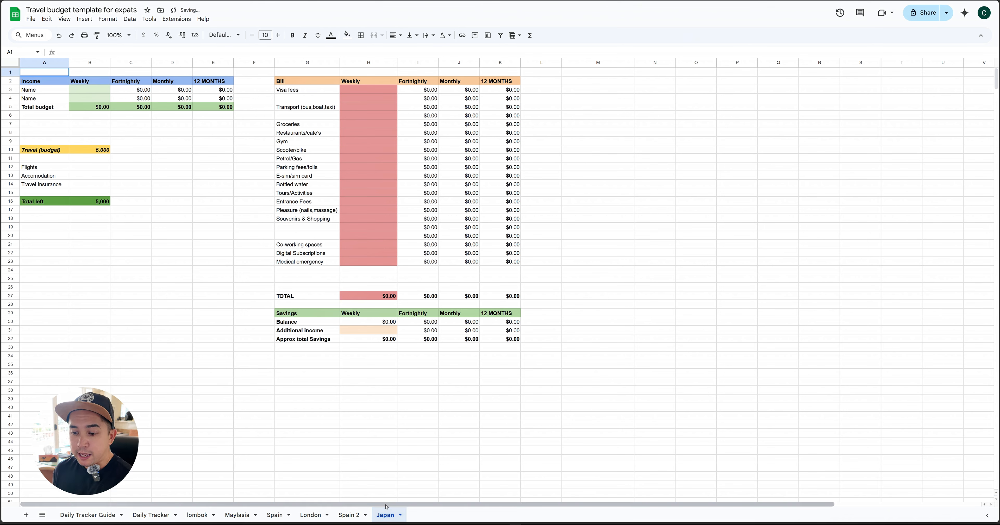
Duplicate the Japan sheet and return to the original Japan sheet
right_click(392, 517)
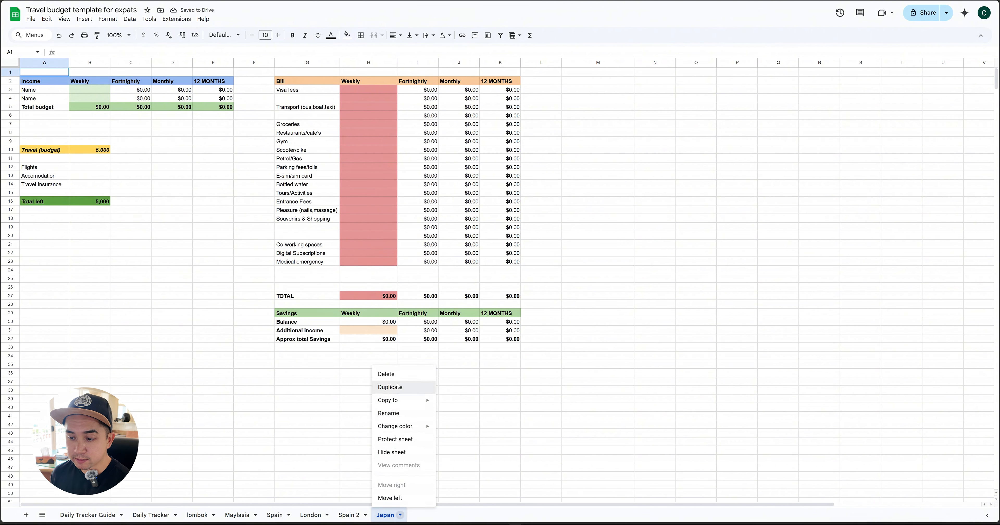
click(390, 387)
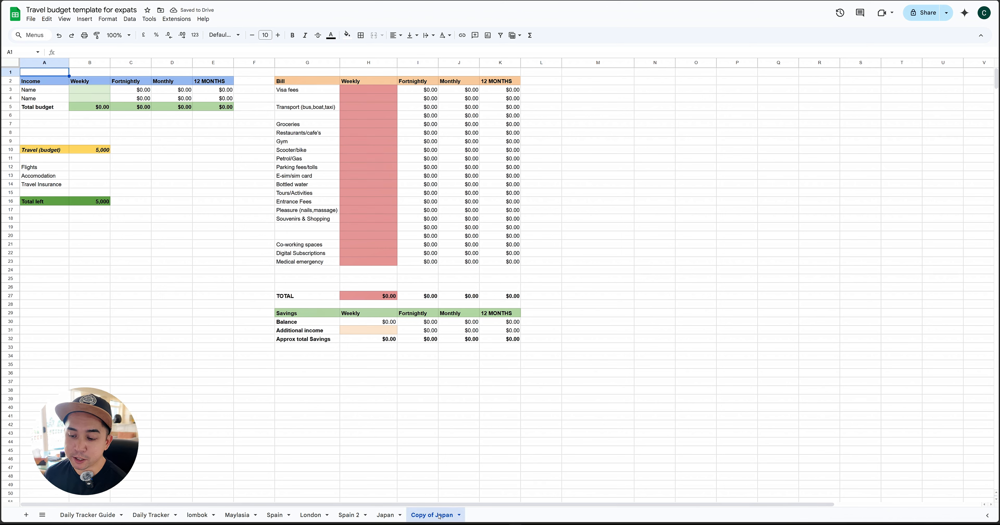
click(388, 516)
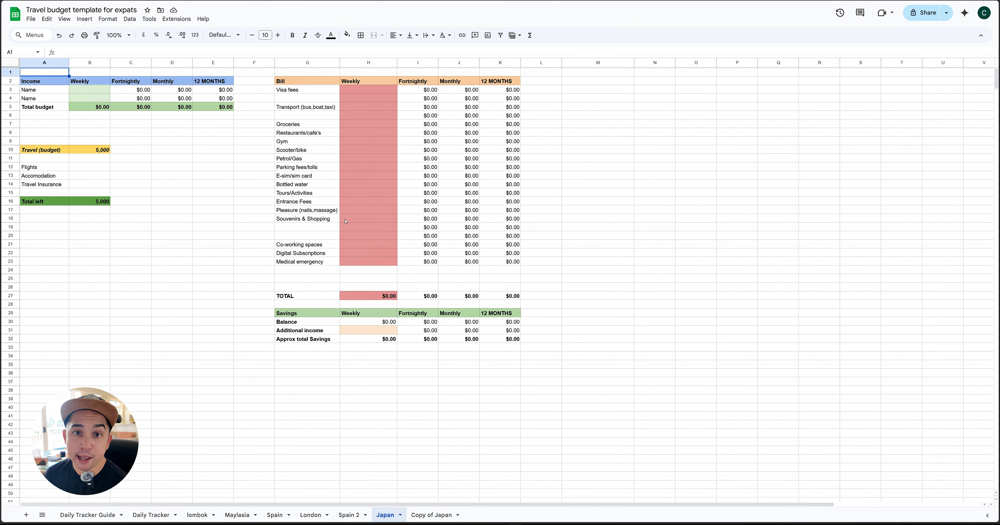